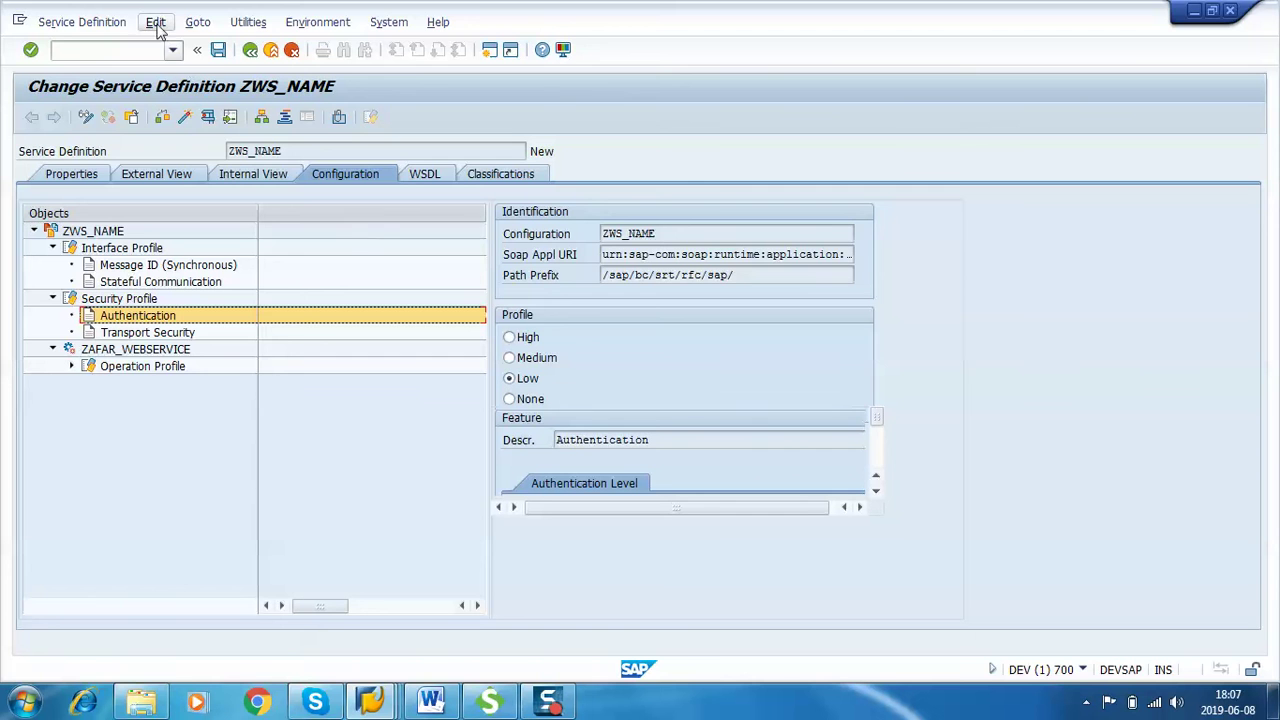
Step: Save and activate service definition ZWS_NAME, confirm the inactive objects, then leave the editor
click(217, 49)
click(186, 118)
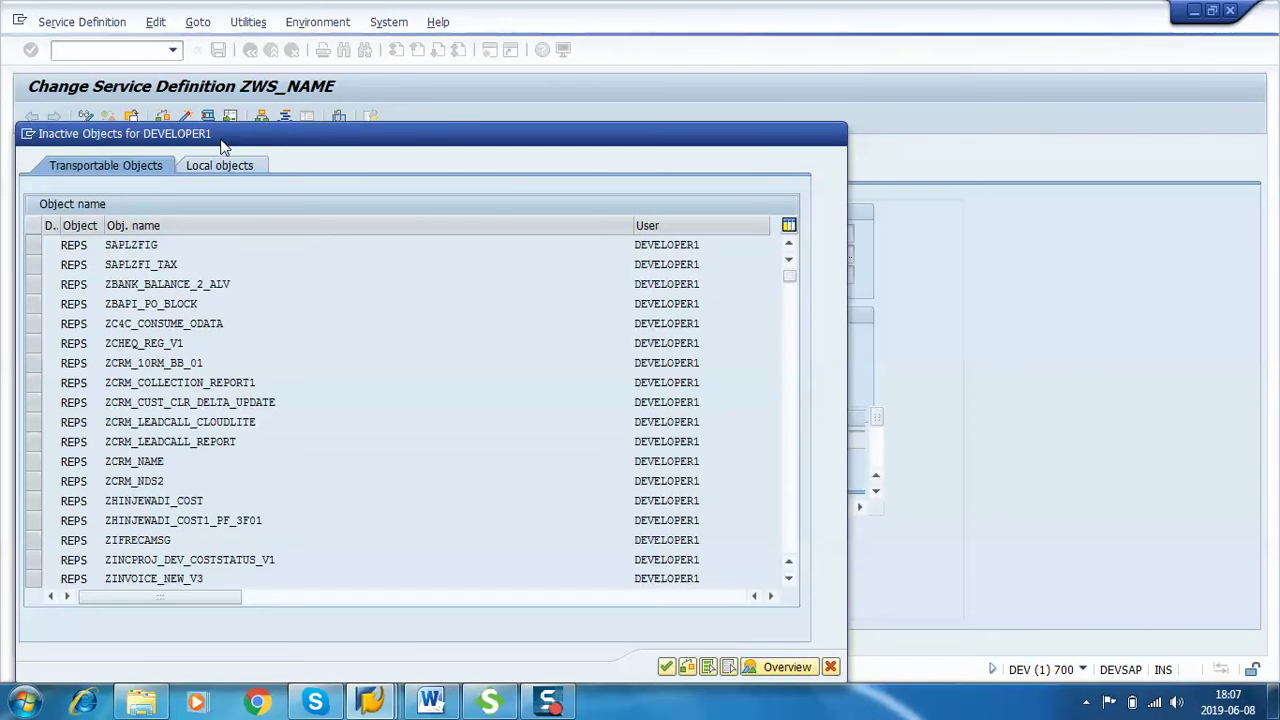
key(Return)
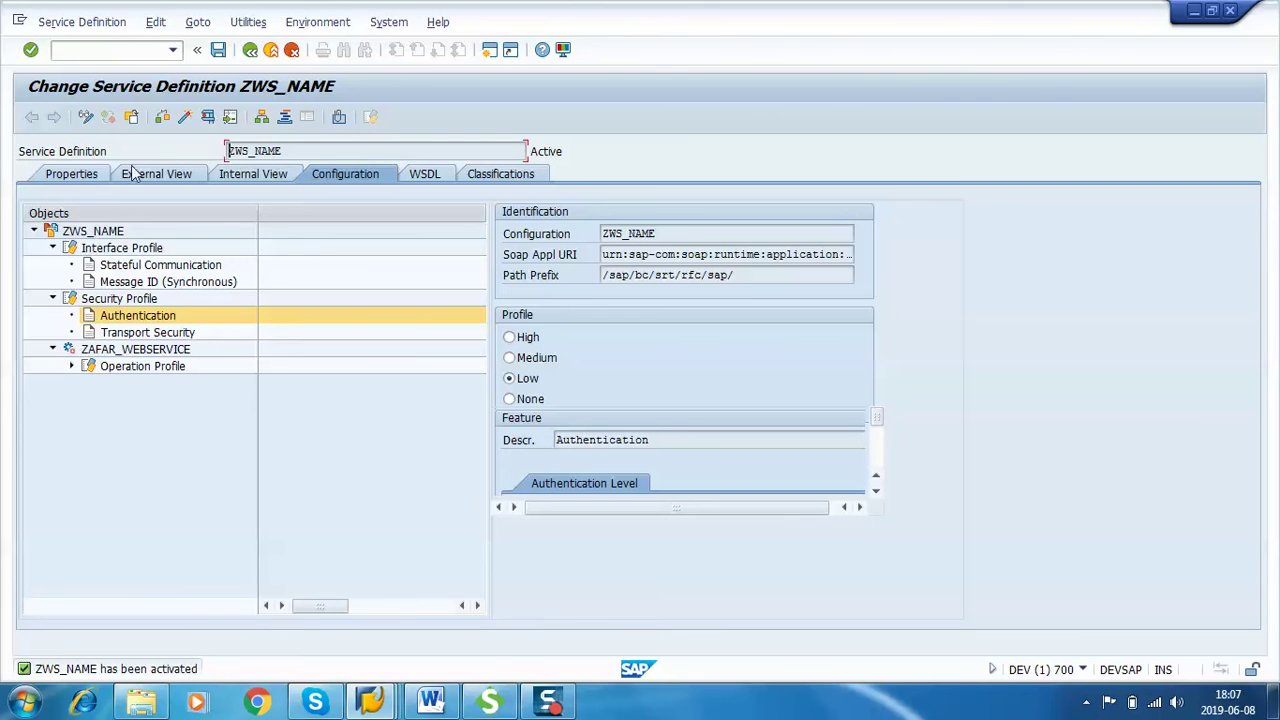
click(253, 51)
Step: Return to Easy Access, start the Object Navigator (SE80) and display package ZABAP
click(251, 50)
click(251, 50)
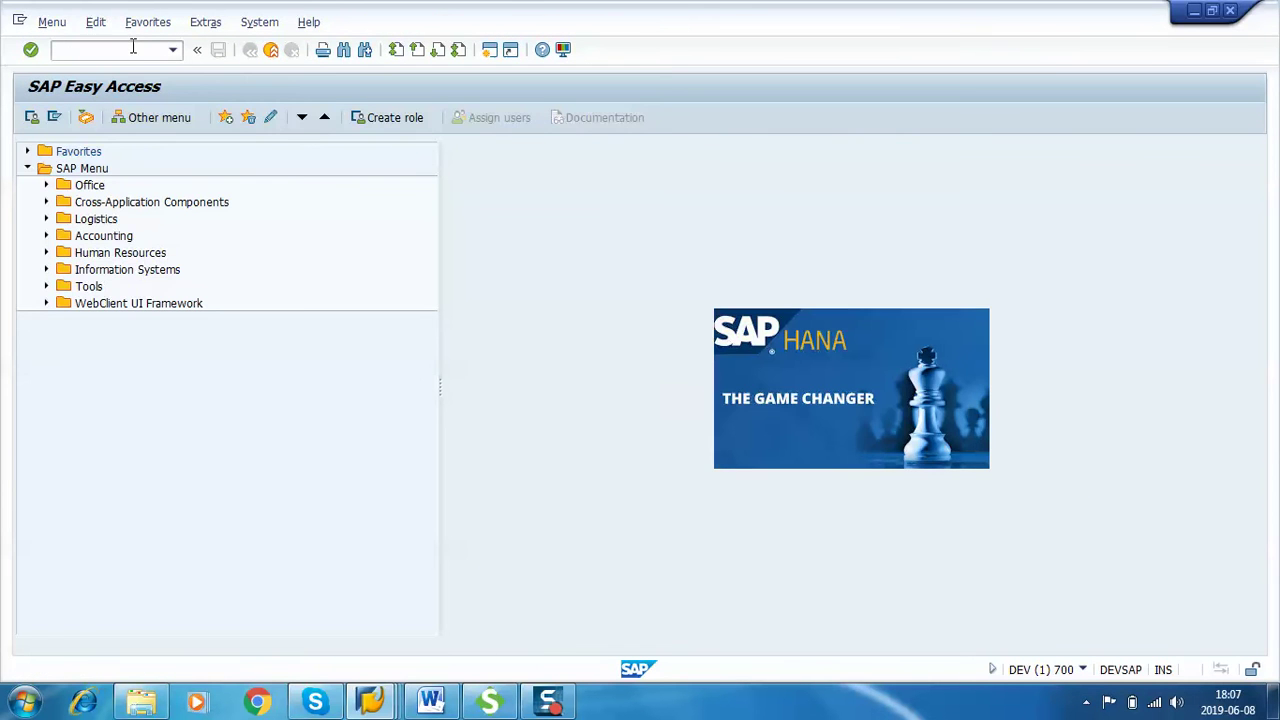
key(Return)
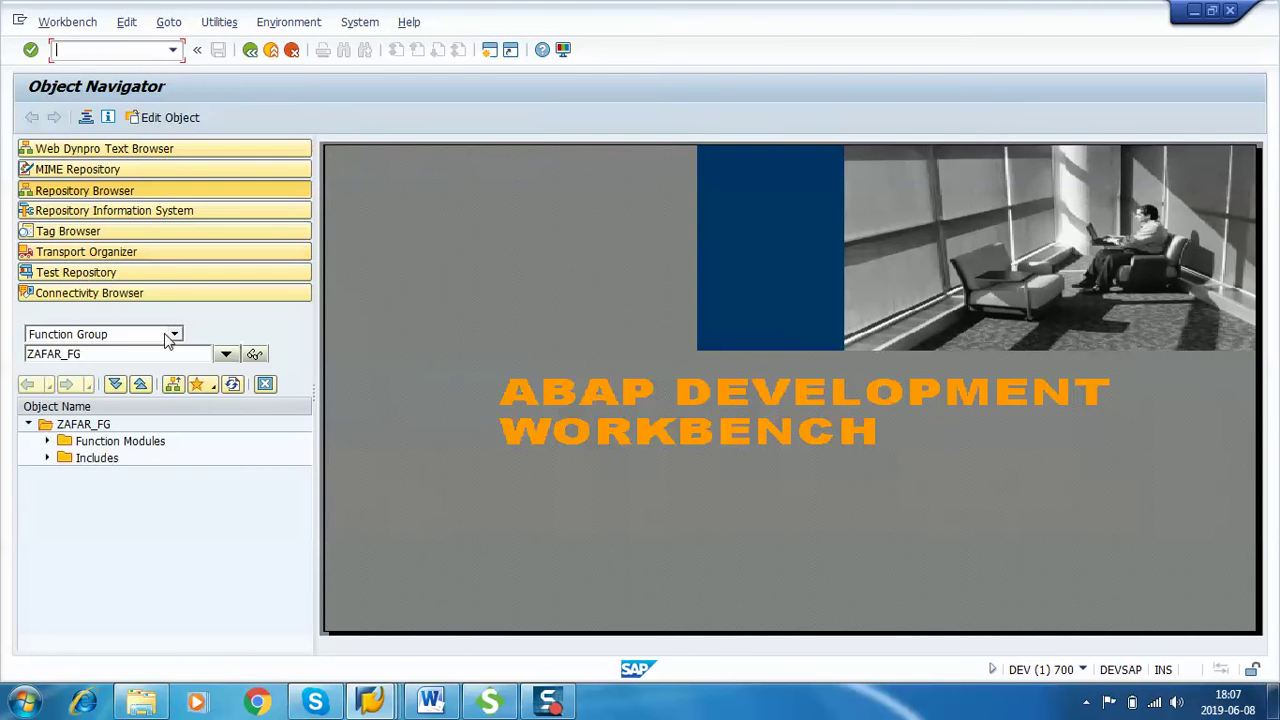
click(167, 336)
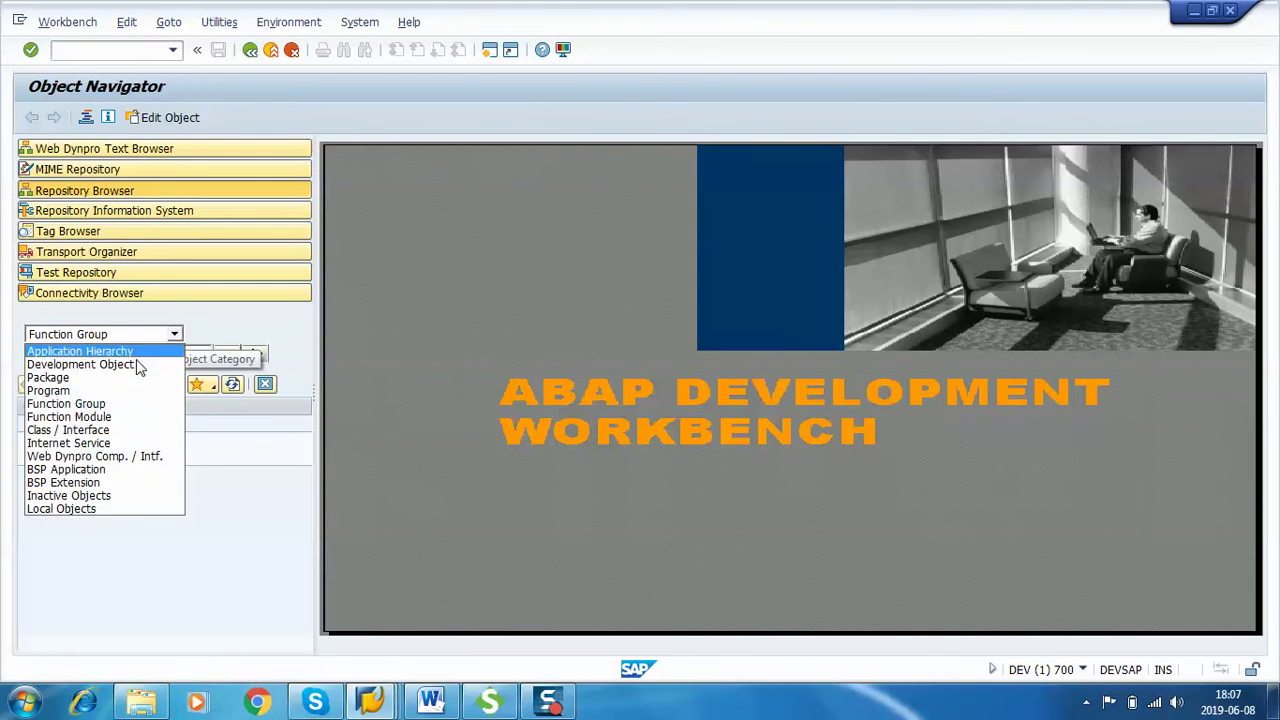
click(113, 380)
double_click(86, 354)
text(ZABAP)
click(255, 356)
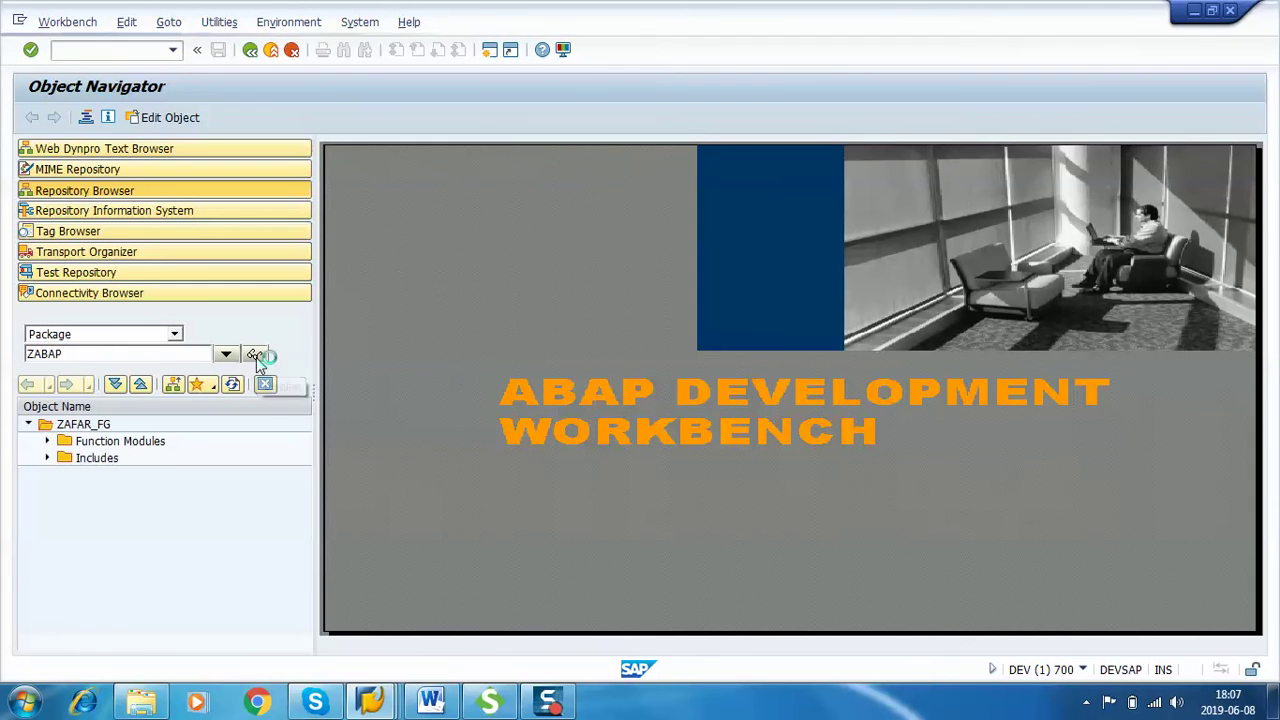
Step: Open ZWS_NAME from Enterprise Services > Service Definitions, then switch to the Word checklist
drag(308, 468, 308, 500)
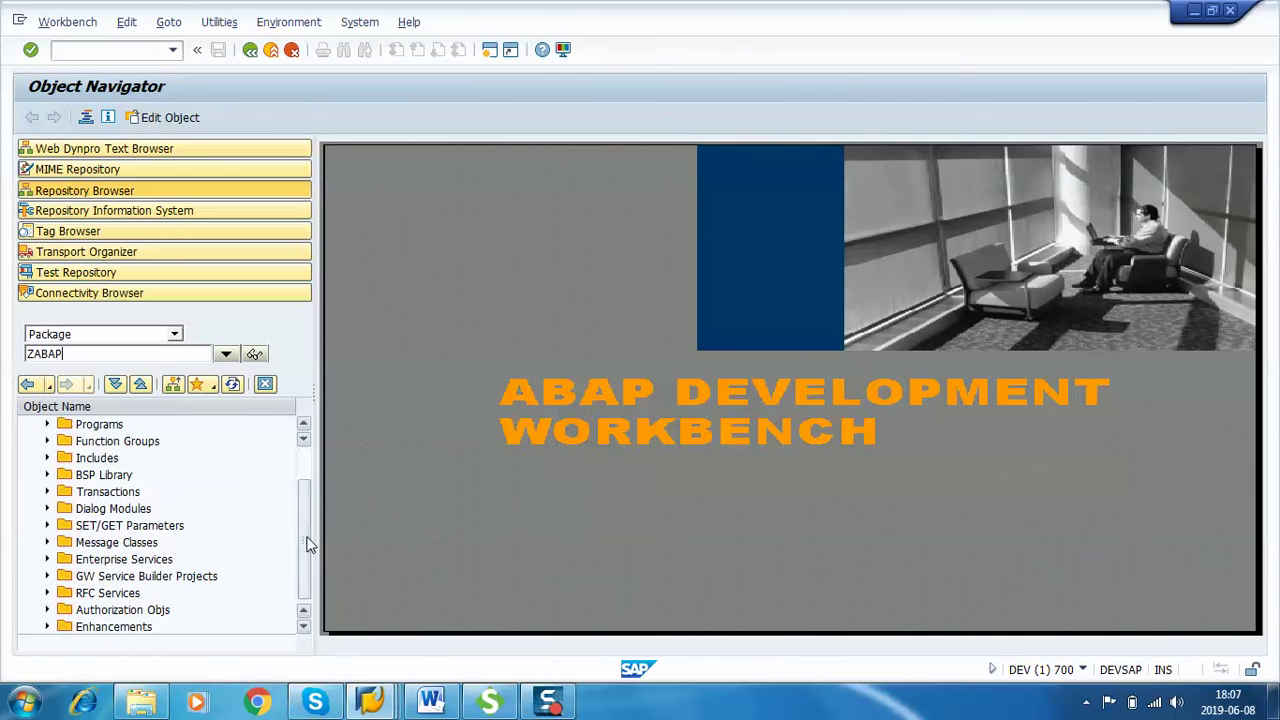
click(48, 561)
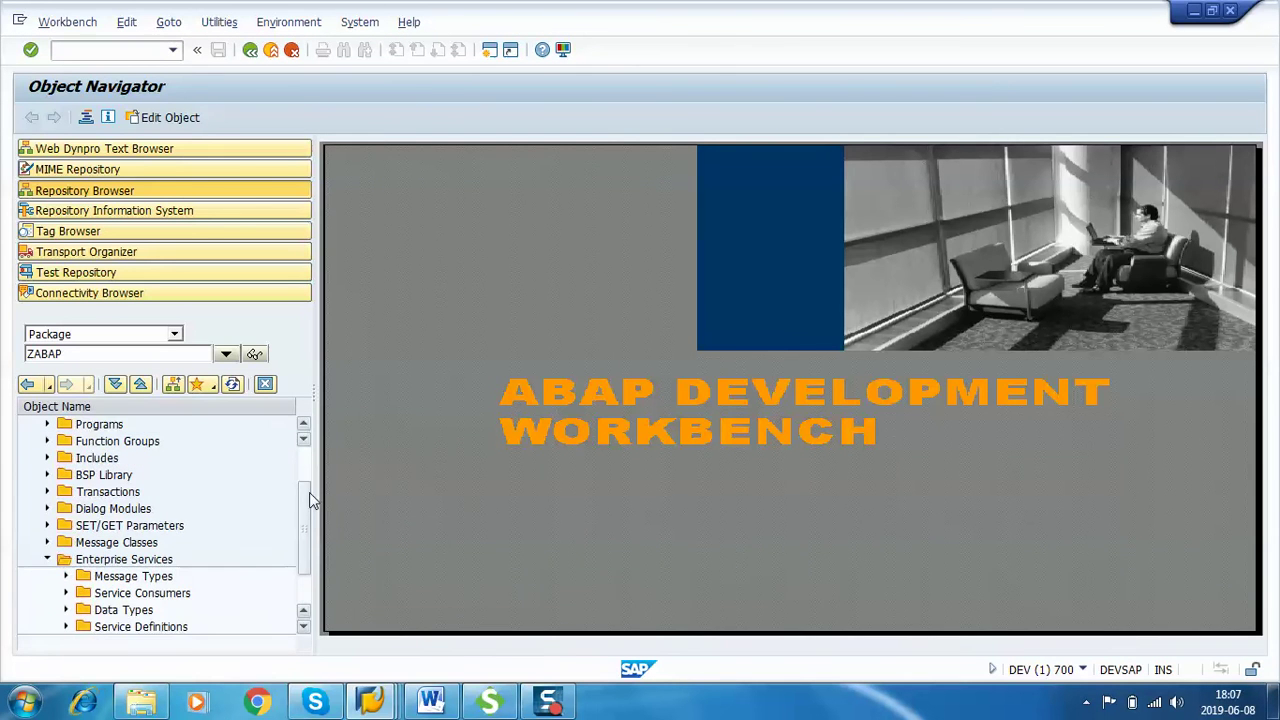
scroll(110, 570, down, 2)
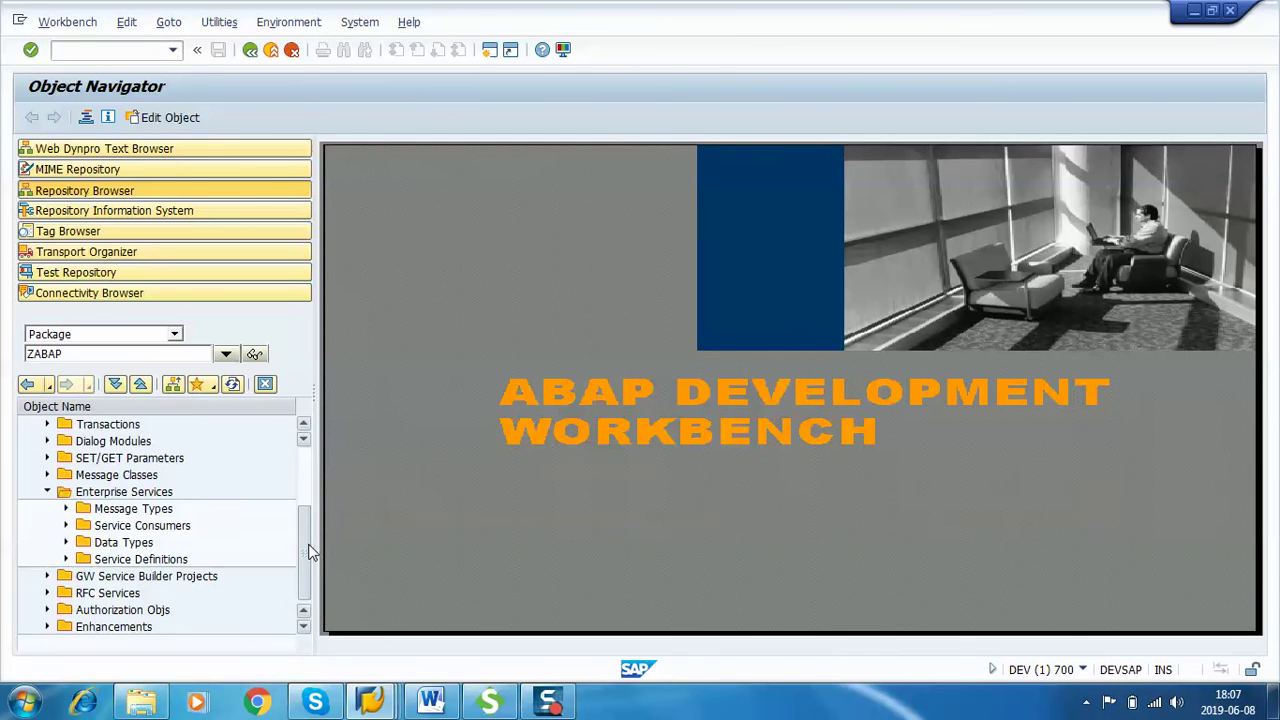
click(66, 560)
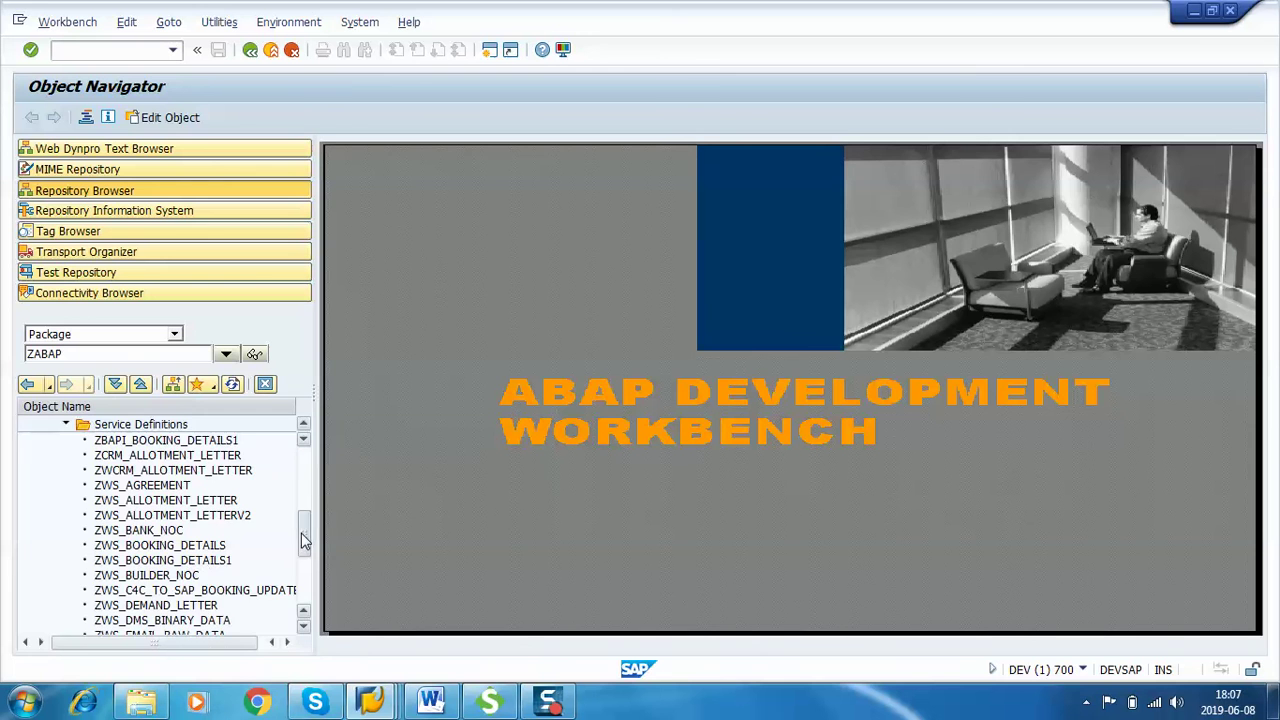
drag(305, 540, 310, 595)
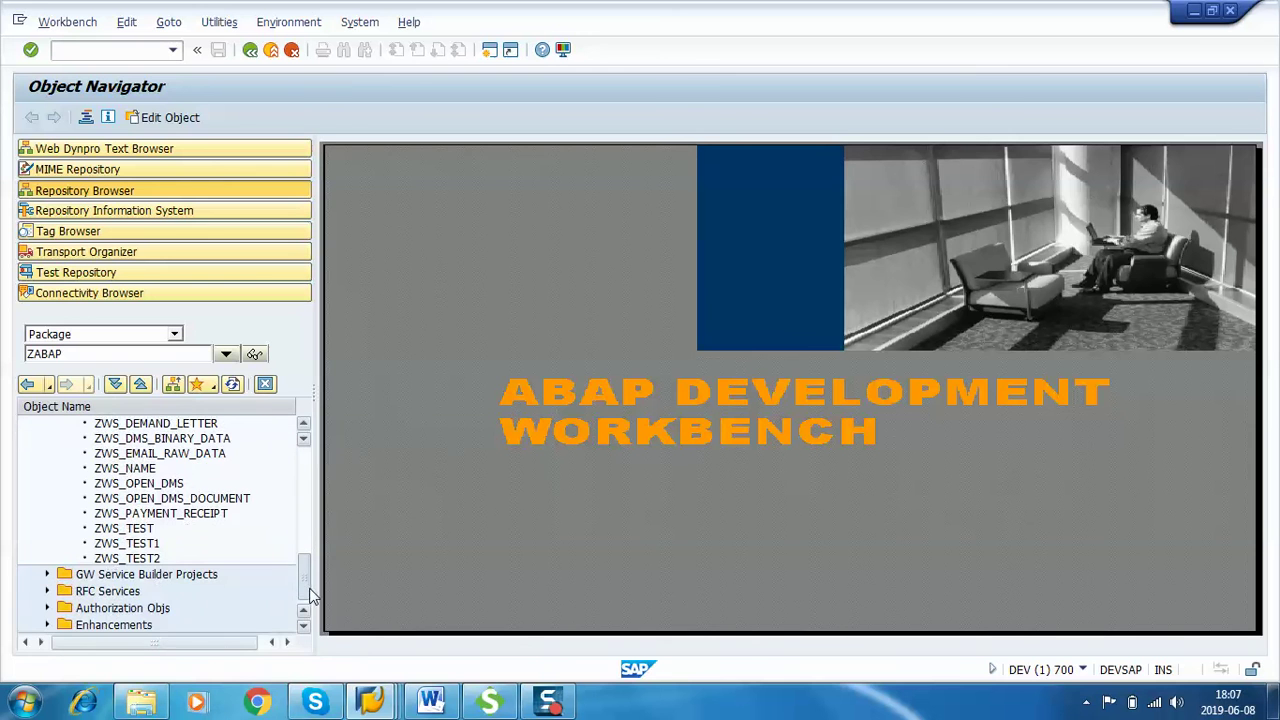
double_click(139, 474)
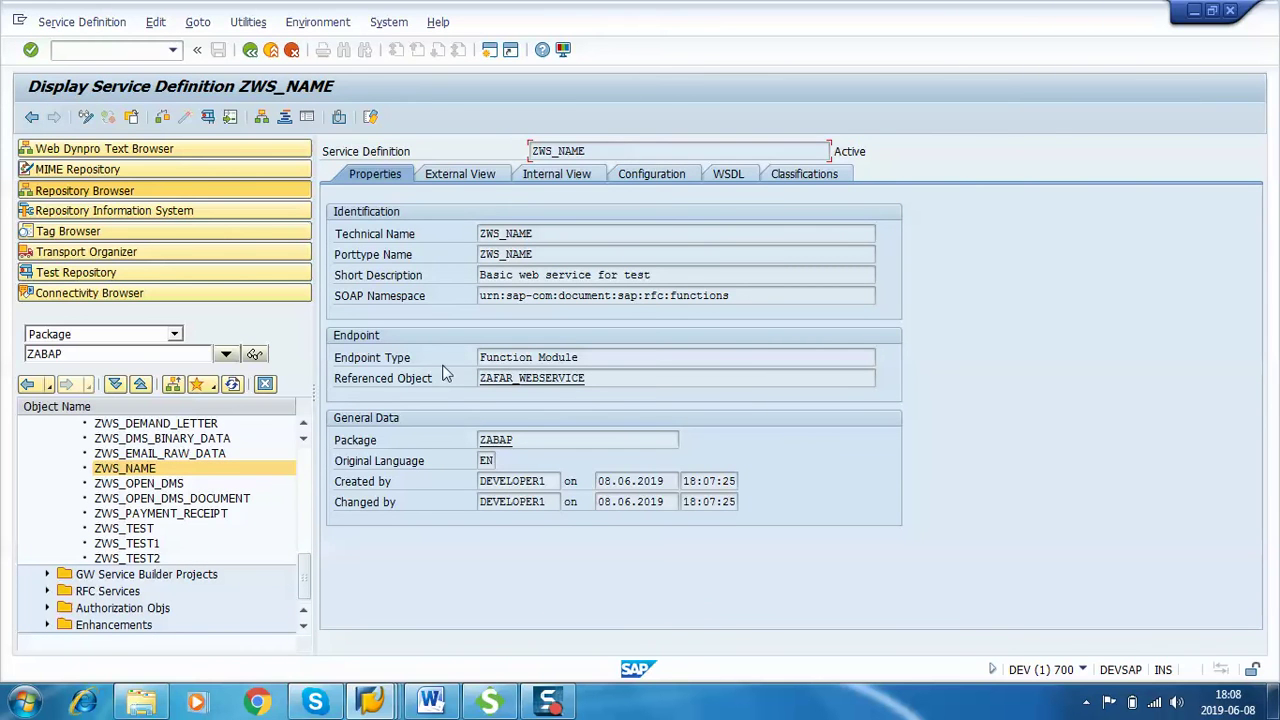
click(430, 700)
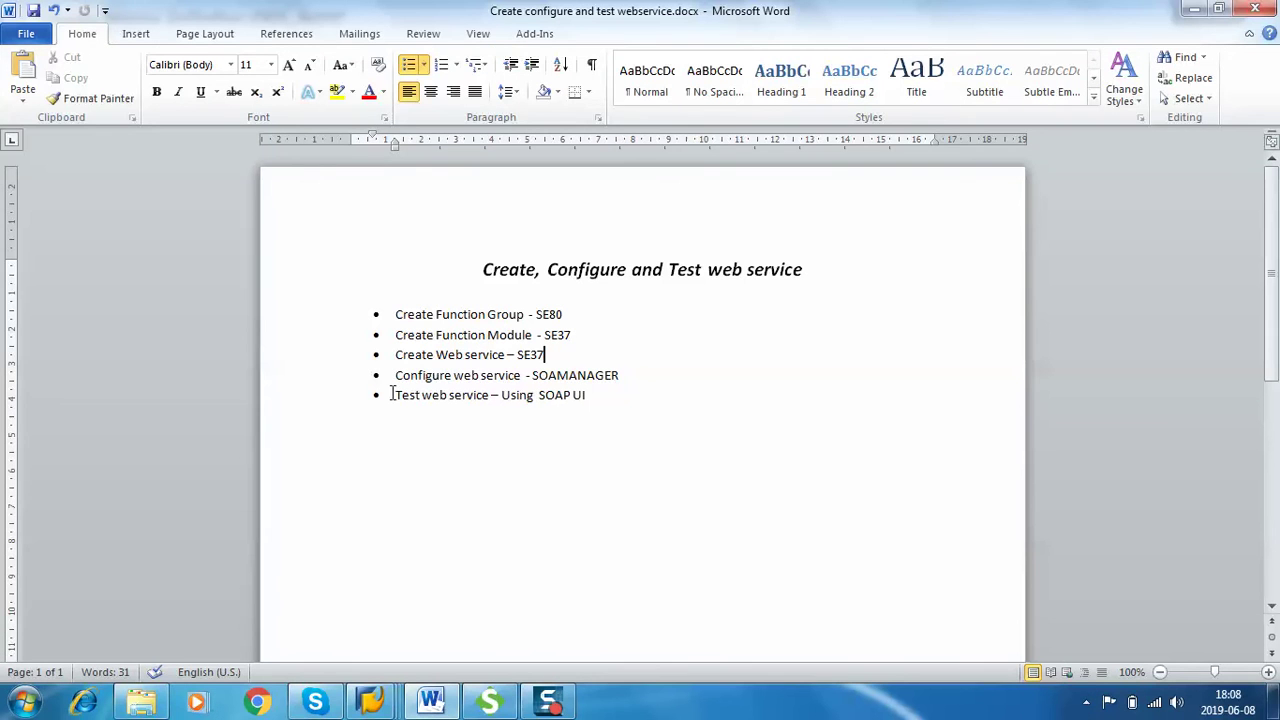
Step: Highlight the 'Create Web service – SE37' checklist step, then minimize the Word document
drag(396, 355, 580, 368)
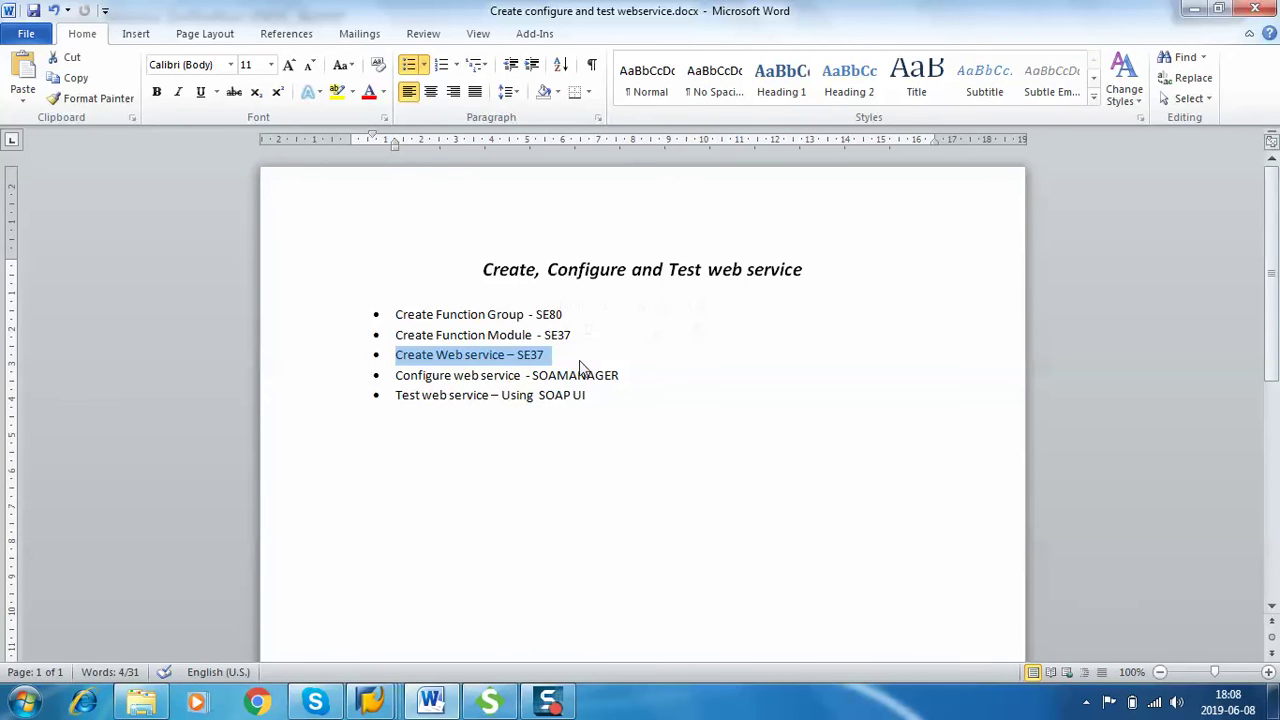
click(636, 379)
click(1195, 10)
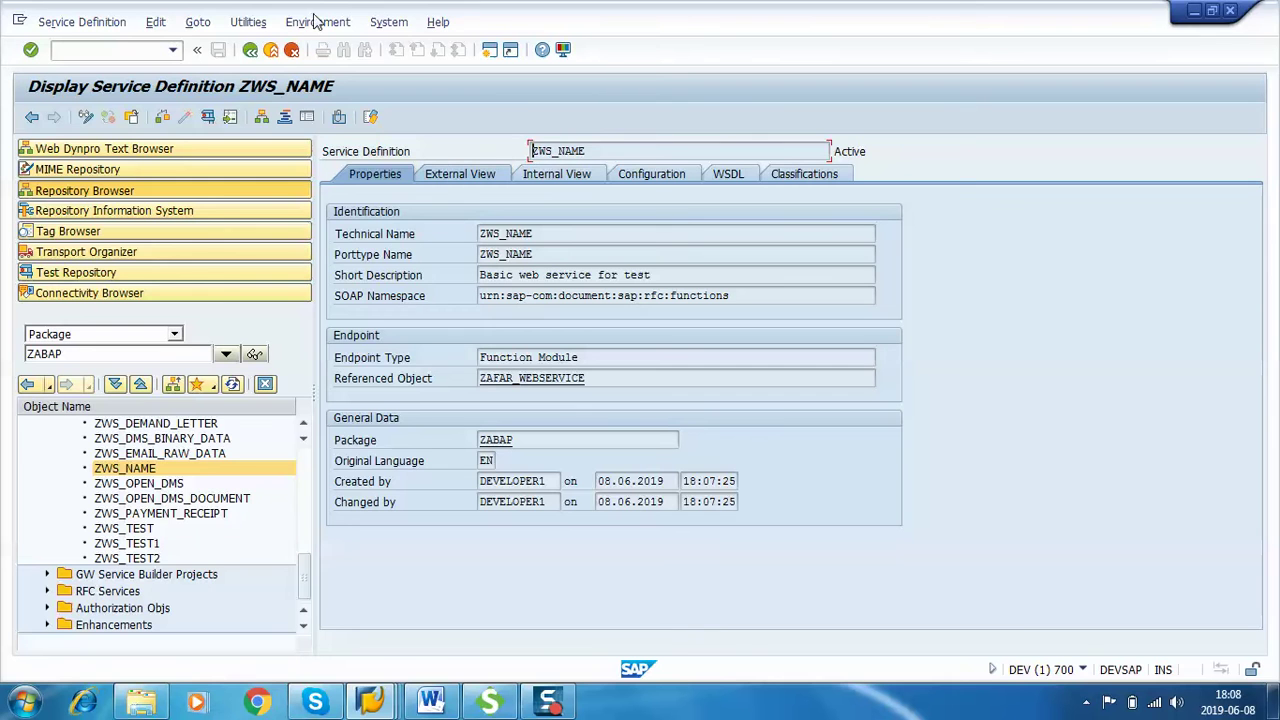
Step: Launch SOA Manager from the SAP Easy Access DEV (2) window in a maximized Internet Explorer
click(370, 700)
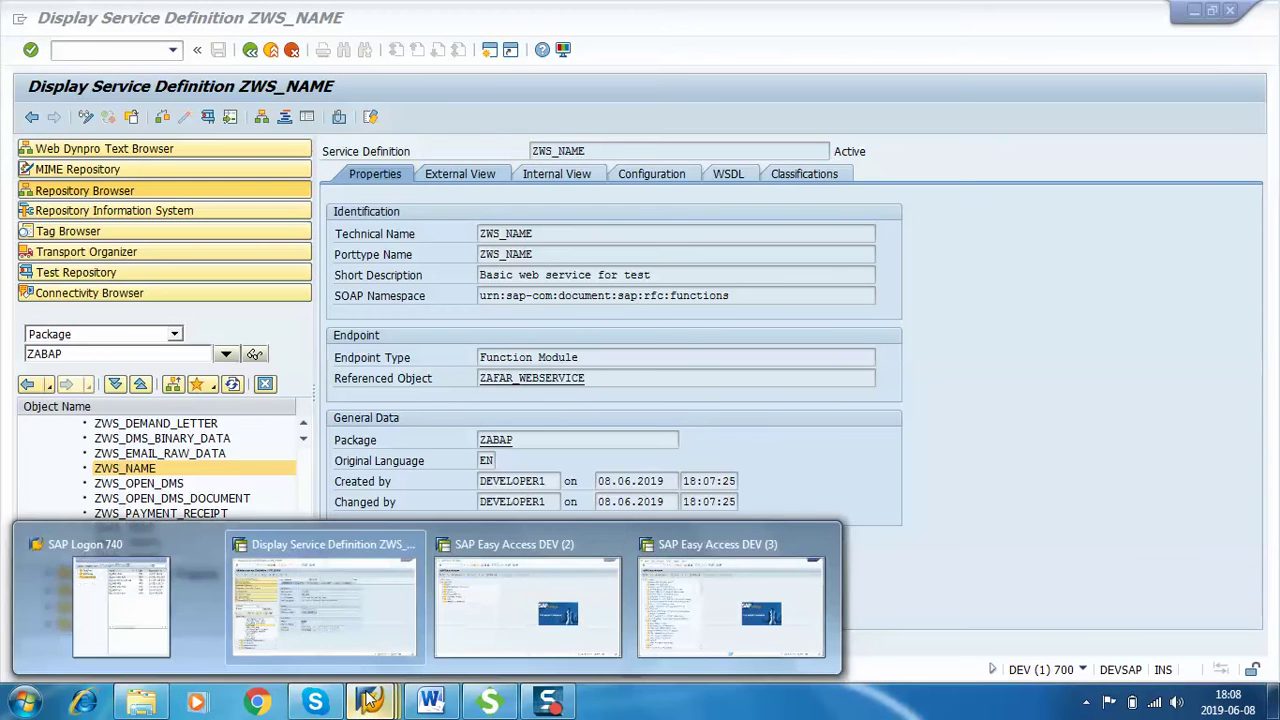
click(507, 603)
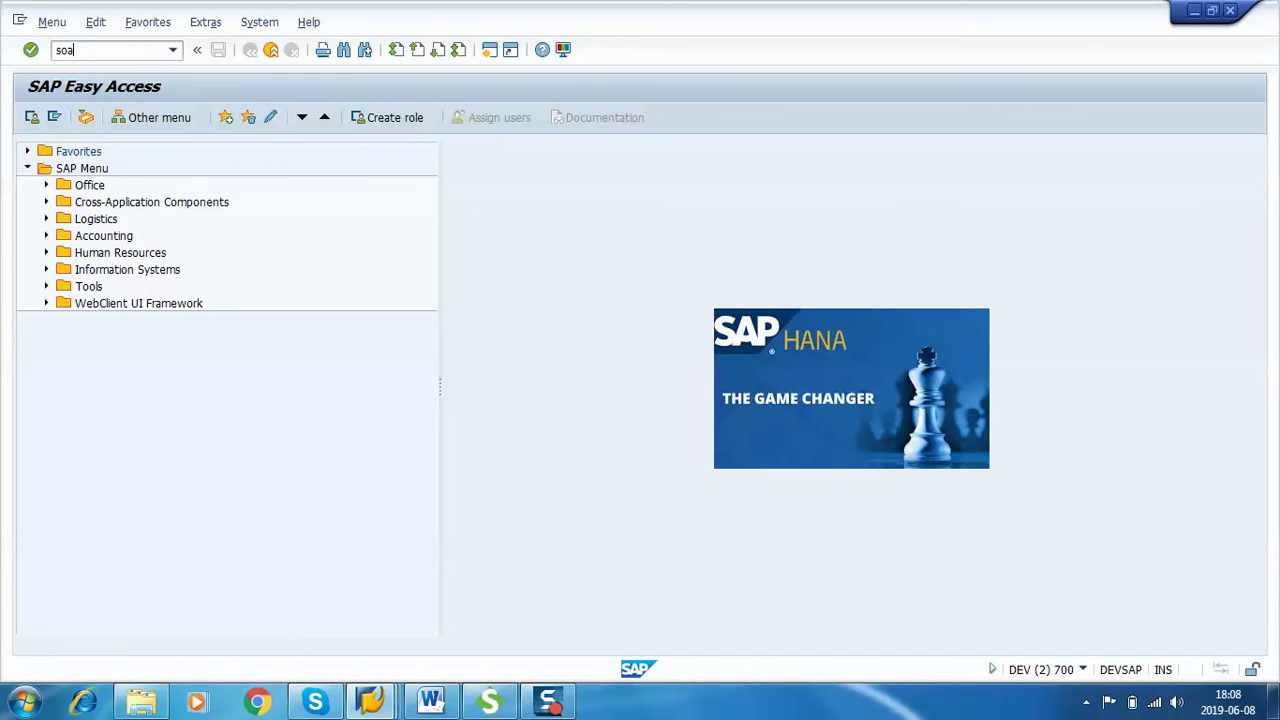
key(Return)
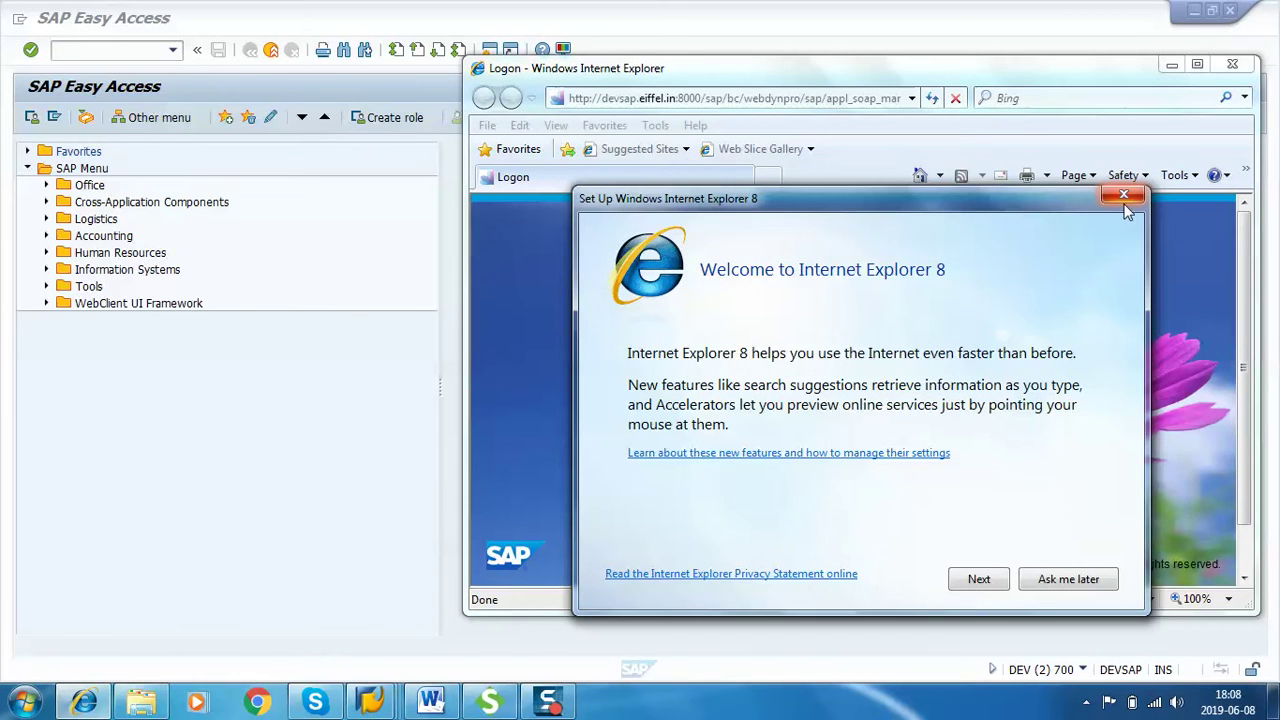
click(1124, 194)
click(1197, 65)
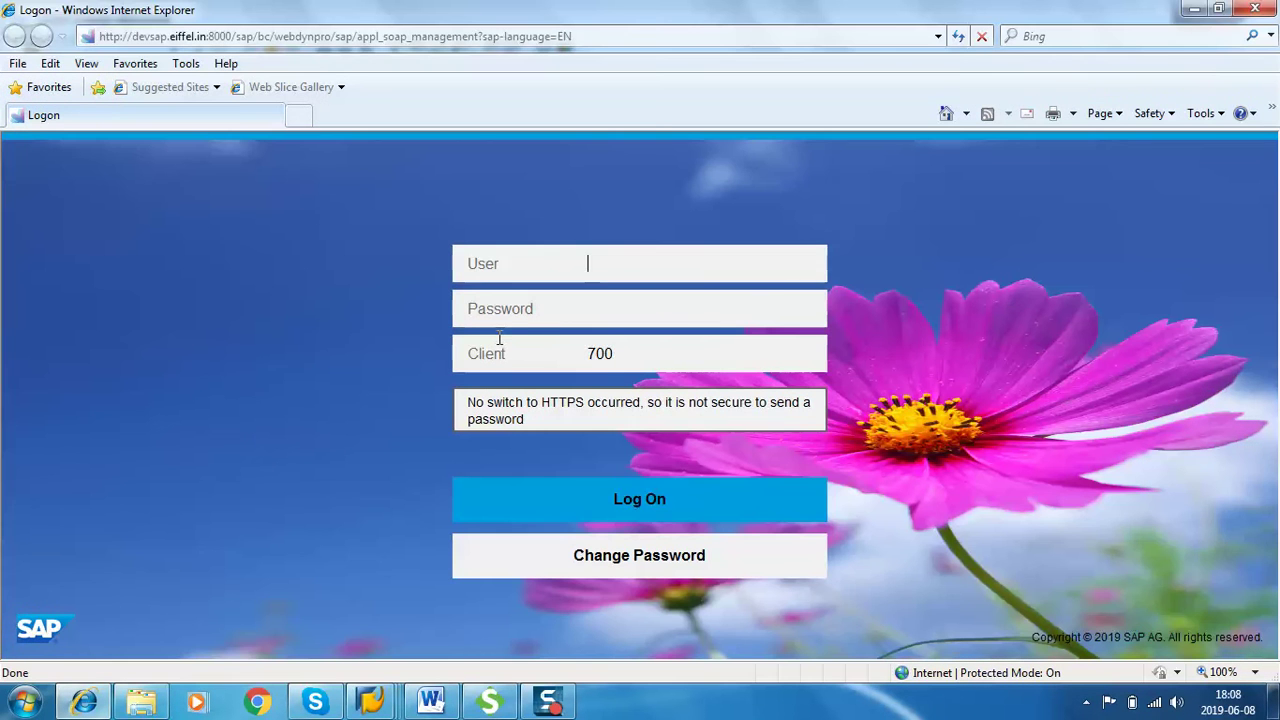
Step: Log on to SOA Management with the user name and password
text(developer)
key(Tab)
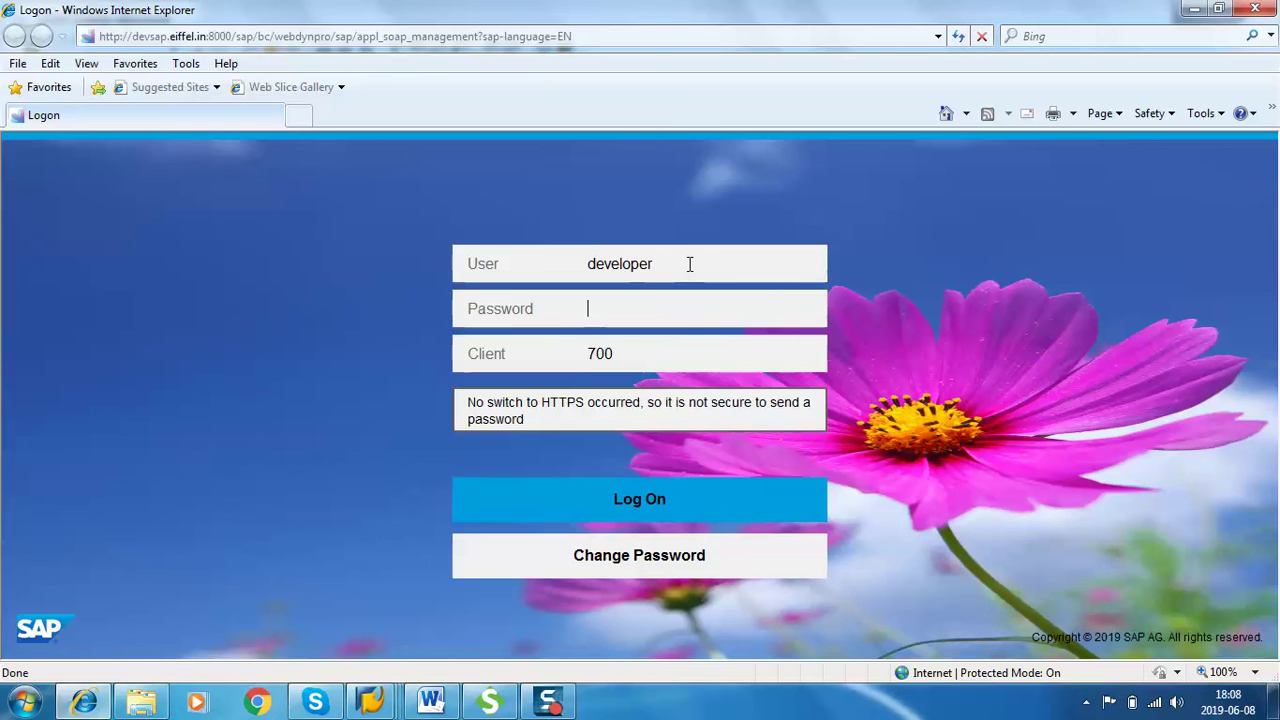
click(688, 265)
text(1)
click(632, 305)
text(******)
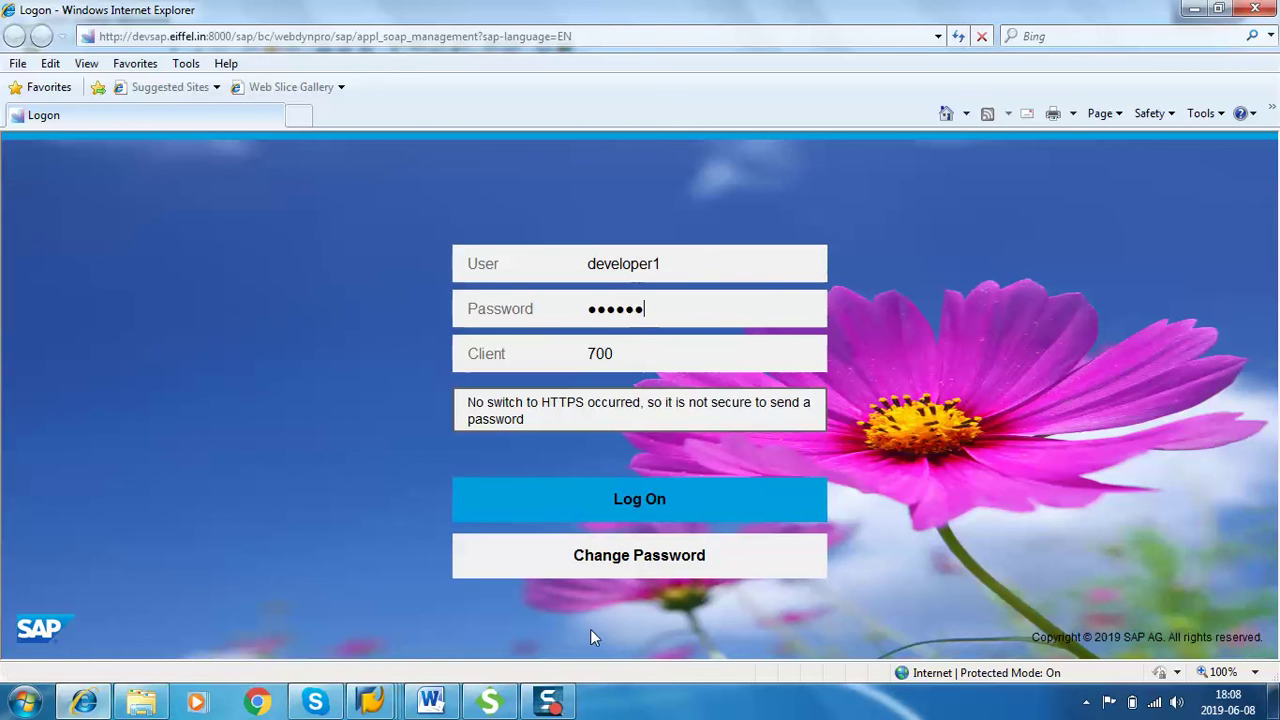
click(640, 500)
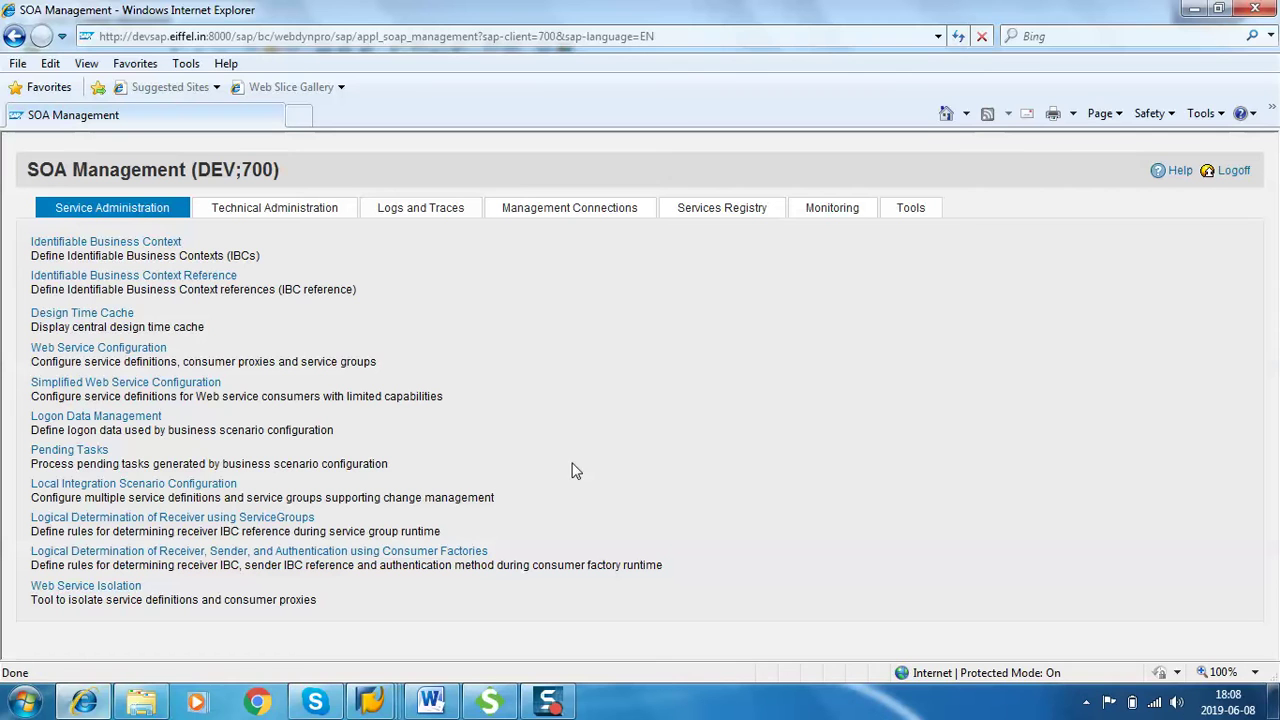
Step: Search Web Service Configuration for object name ZWS_NAME and open its Configurations tab
click(109, 352)
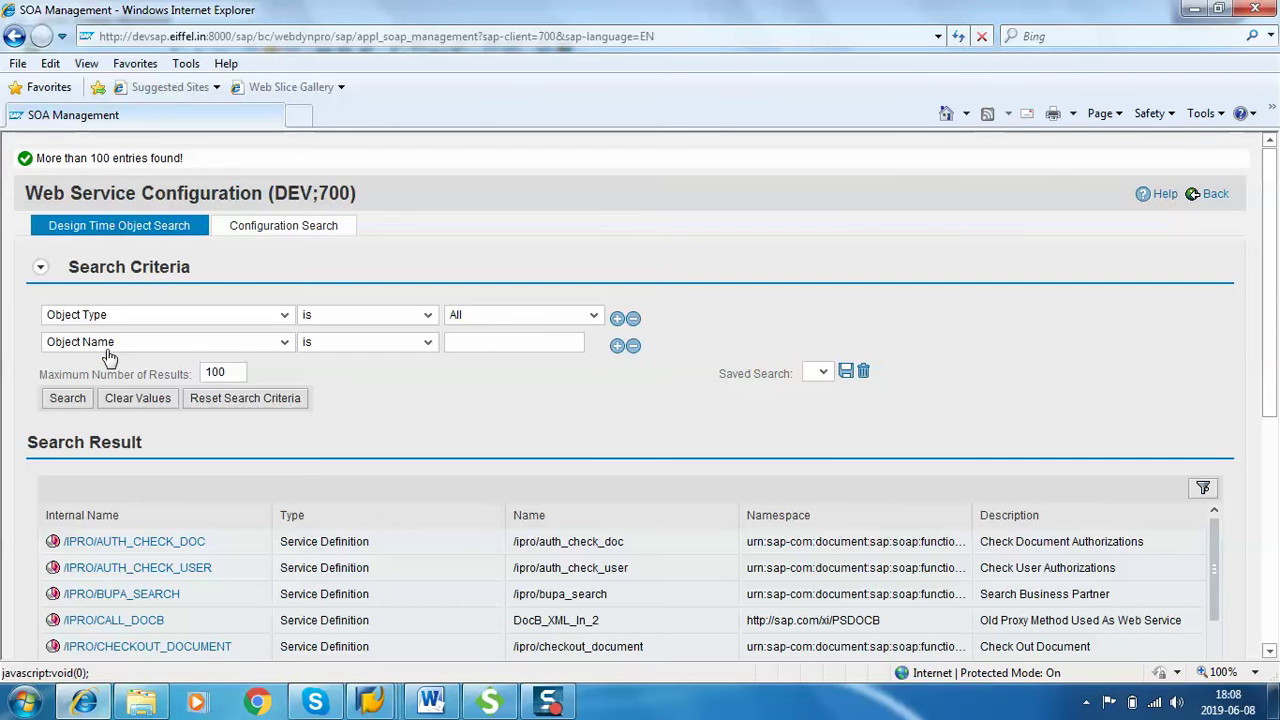
click(634, 320)
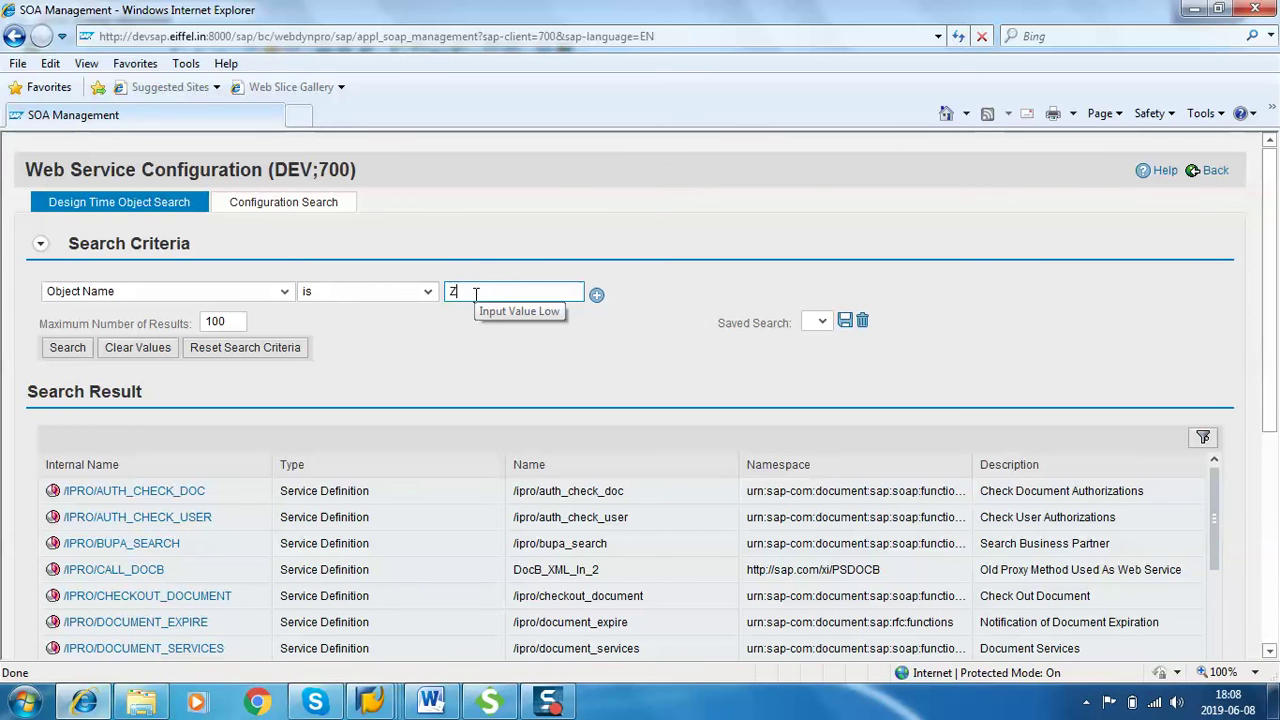
text(_NAME)
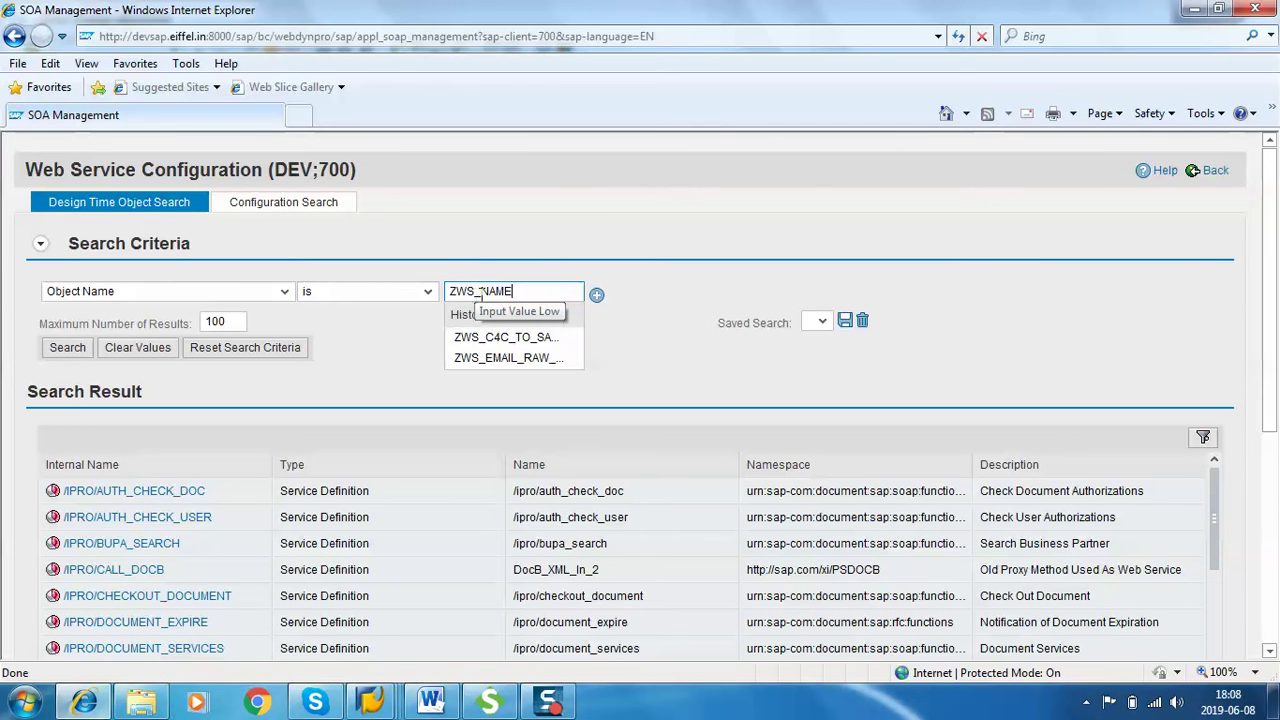
click(68, 347)
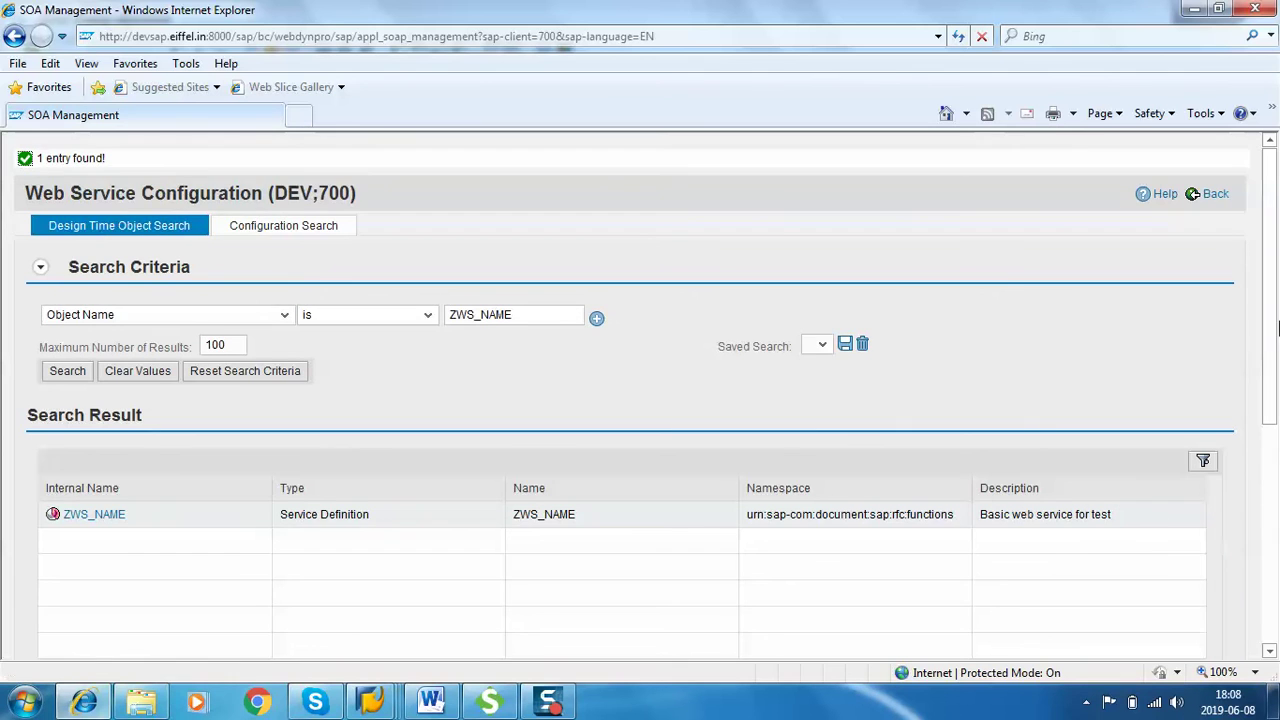
scroll(3, 418, down, 2)
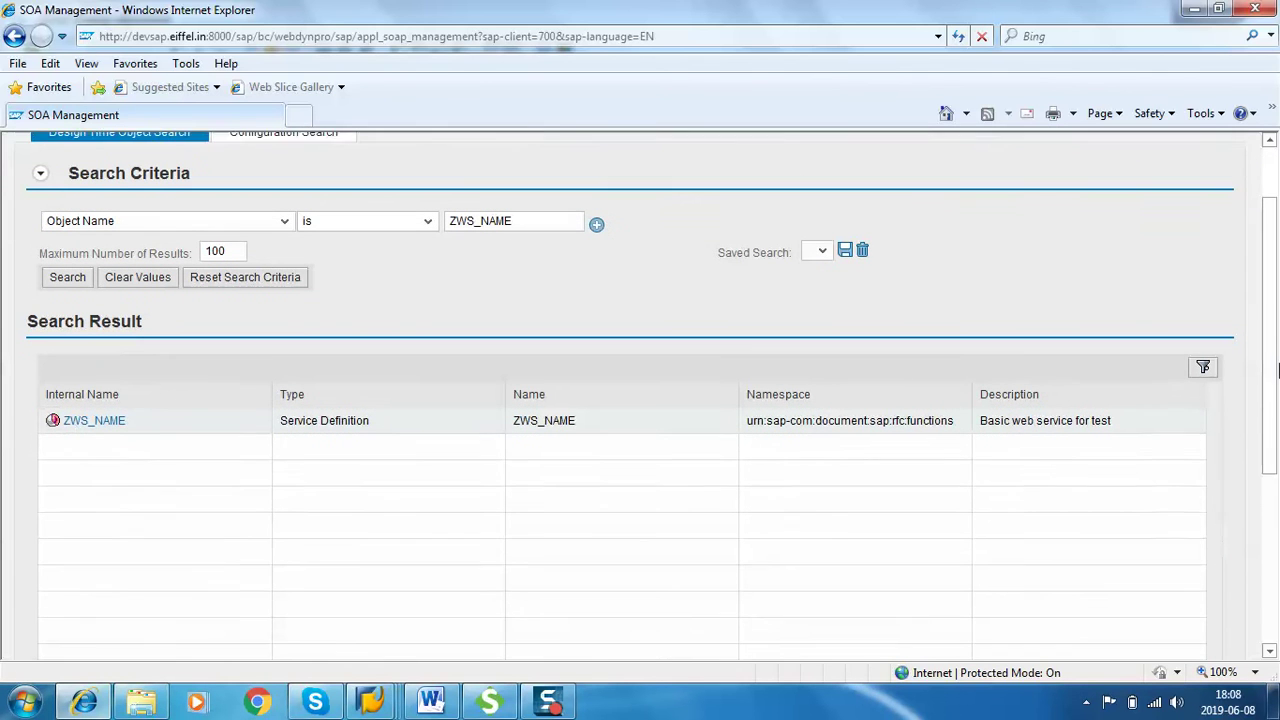
click(102, 423)
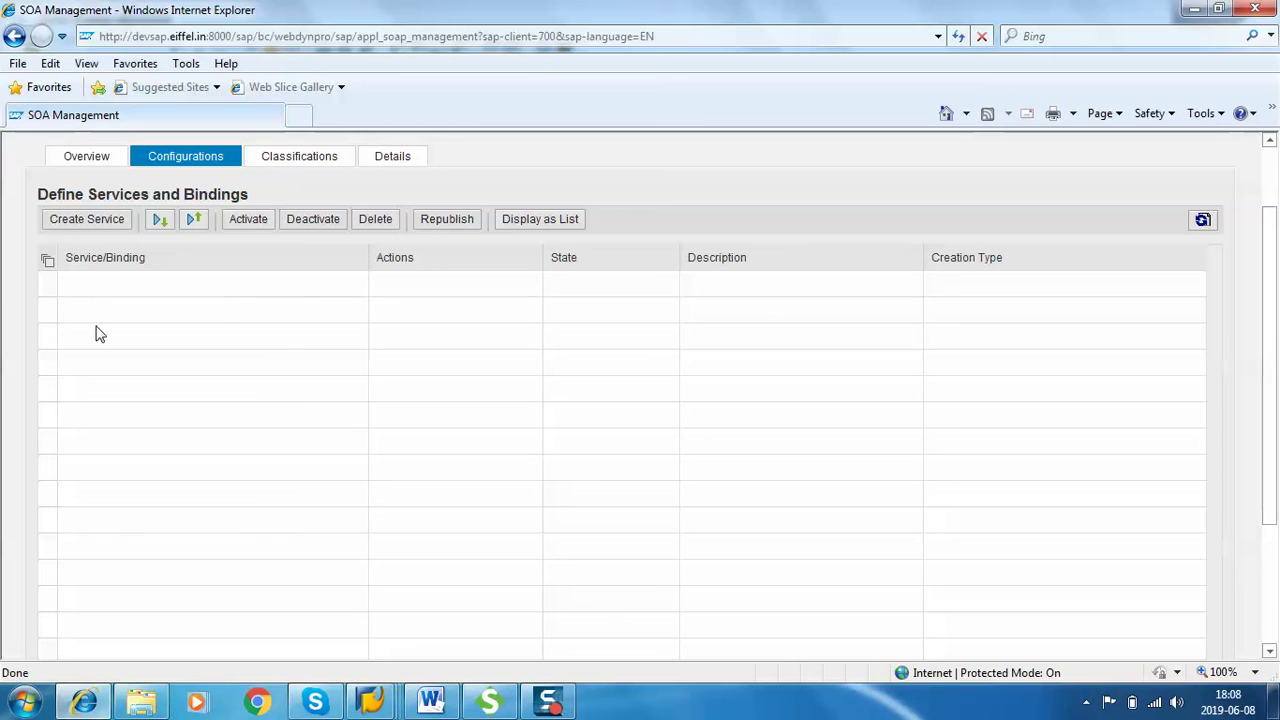
click(100, 228)
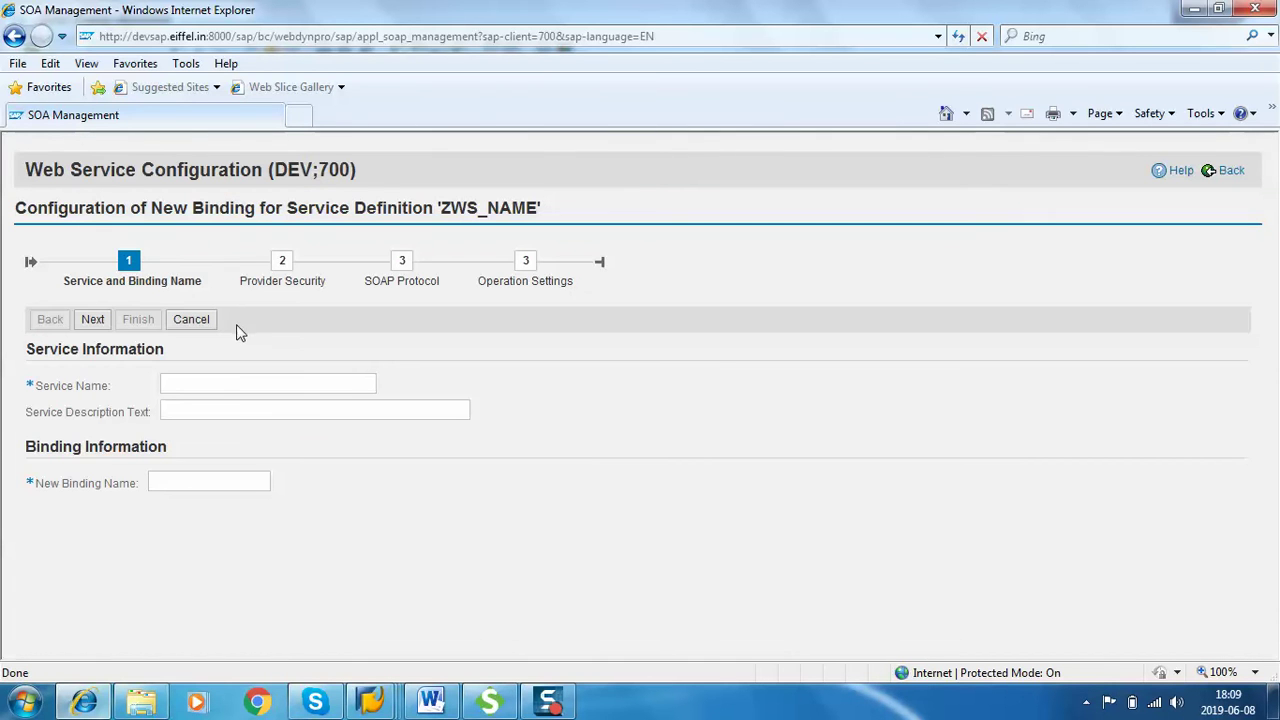
Step: Enter service name ZWS_NAME, description 'web service for name' and binding name ZWS_NAME
click(224, 388)
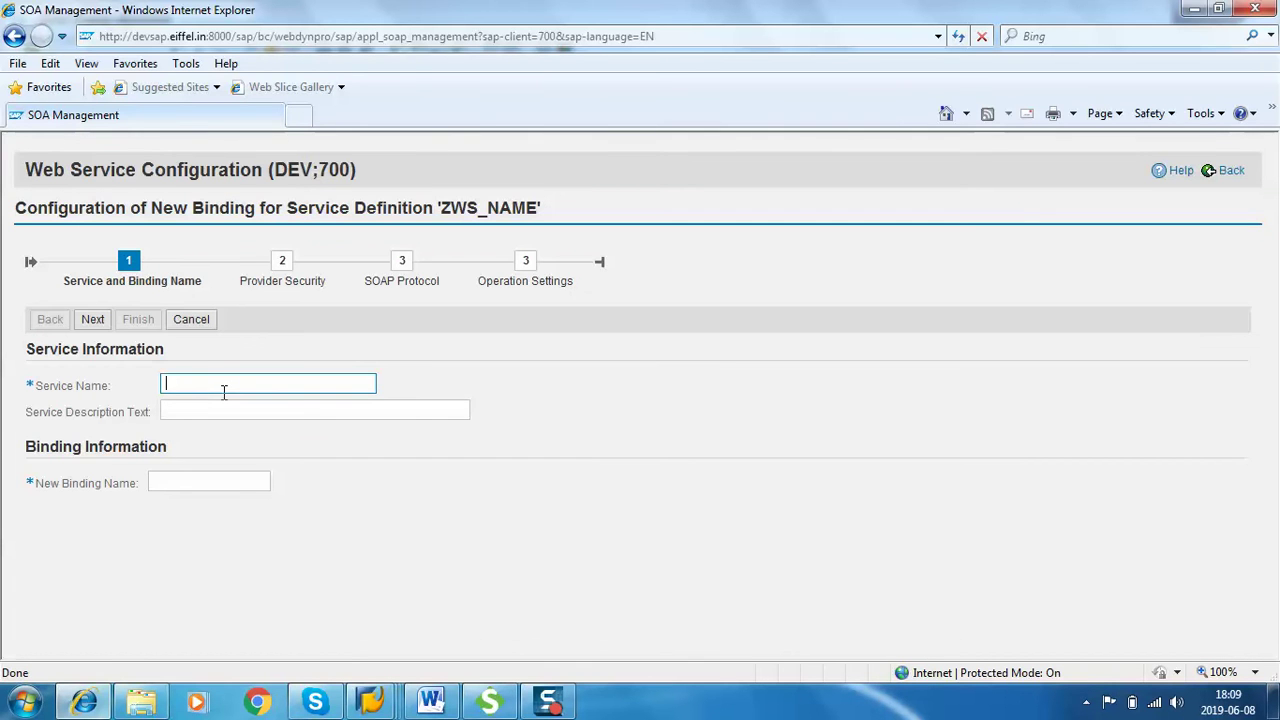
text(ZWS_NAME)
click(188, 405)
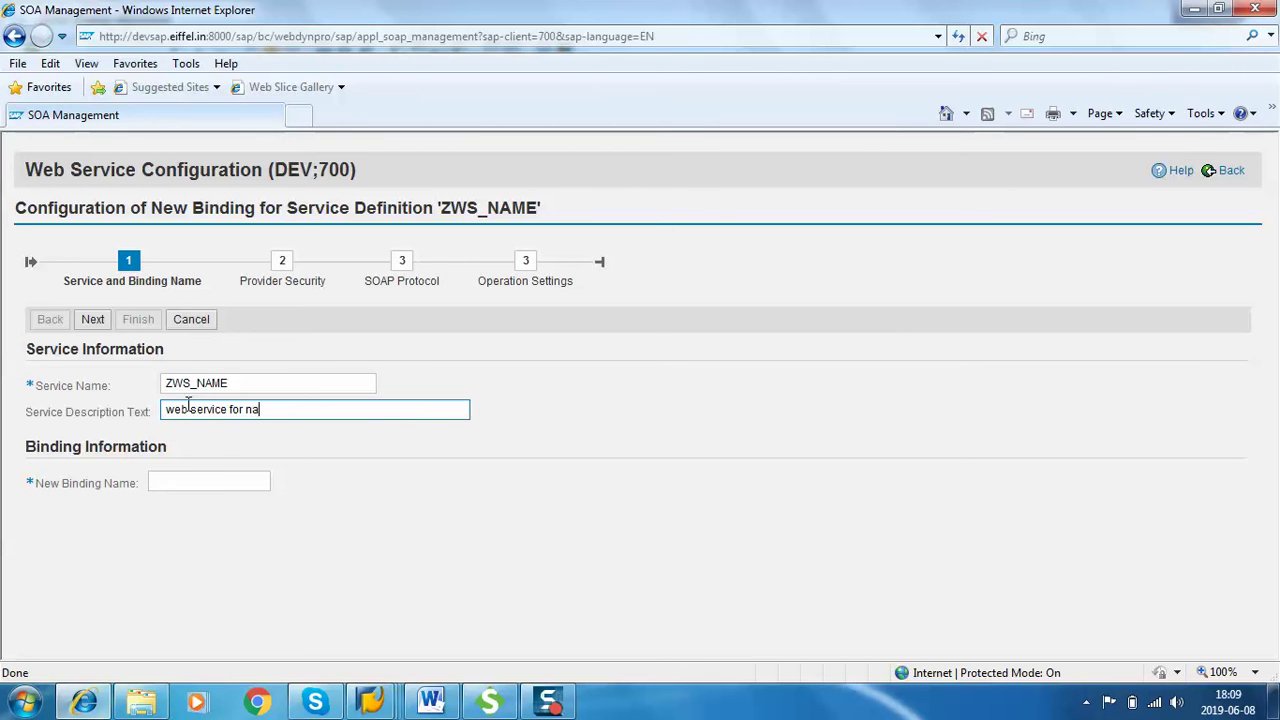
click(202, 480)
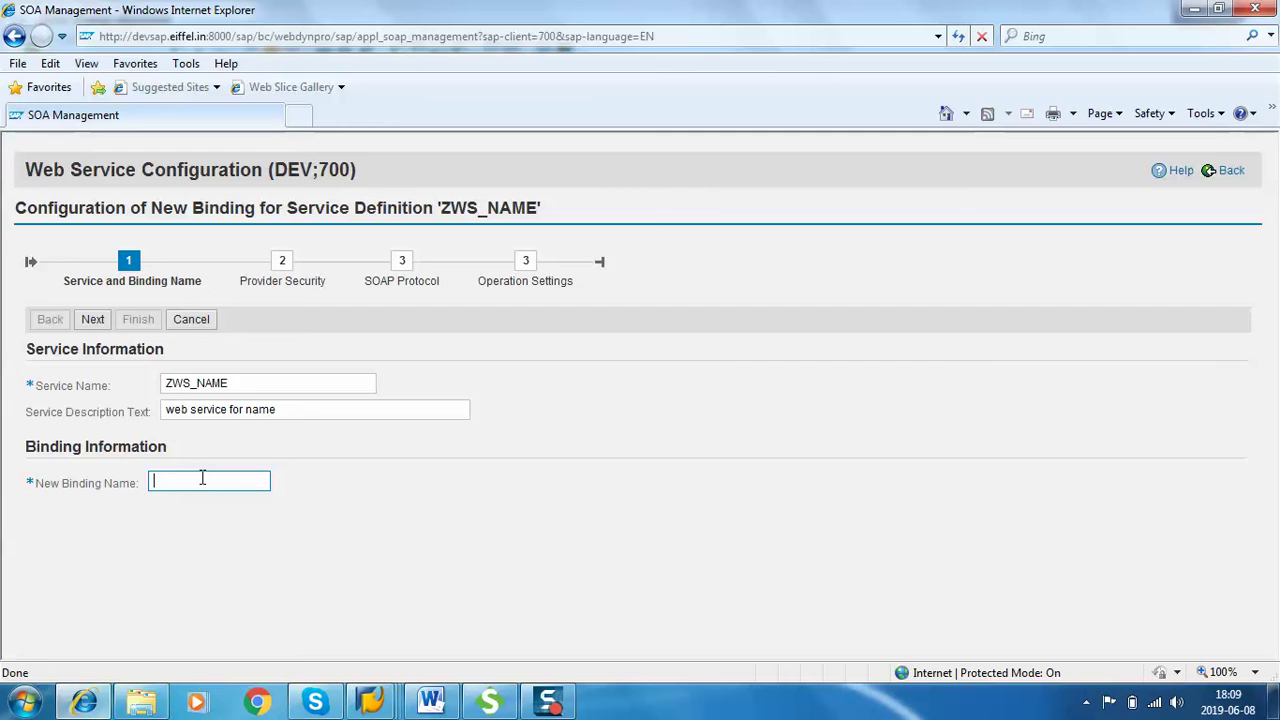
text(ZWS_NAME)
click(194, 516)
click(94, 322)
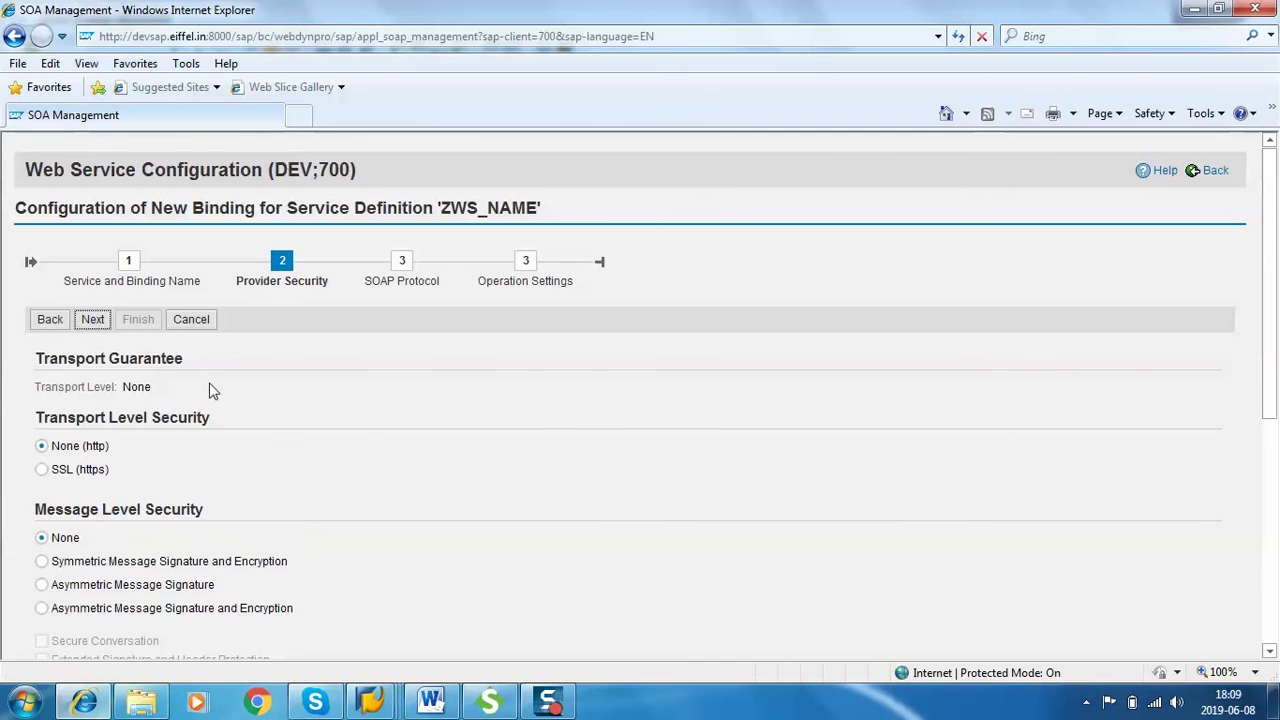
Step: Require User ID/Password transport authentication and finish creating the service and binding
drag(1268, 260, 1274, 456)
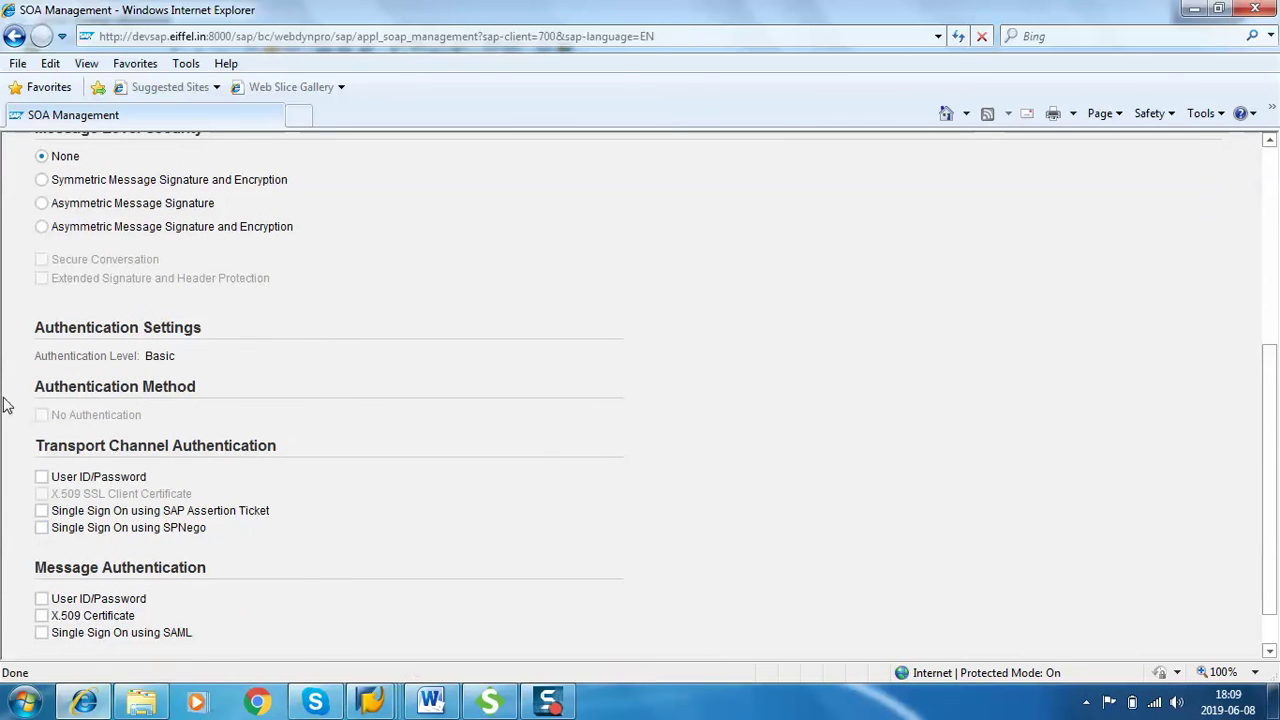
click(42, 478)
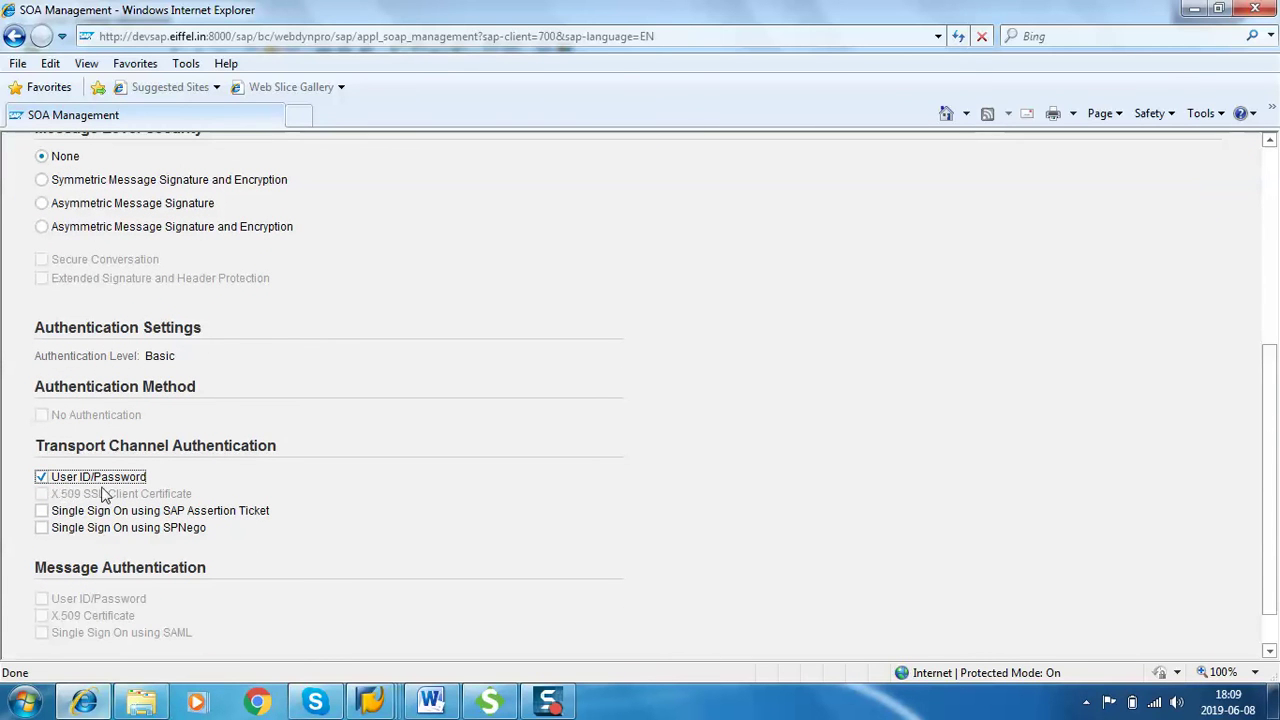
drag(1273, 510, 1276, 287)
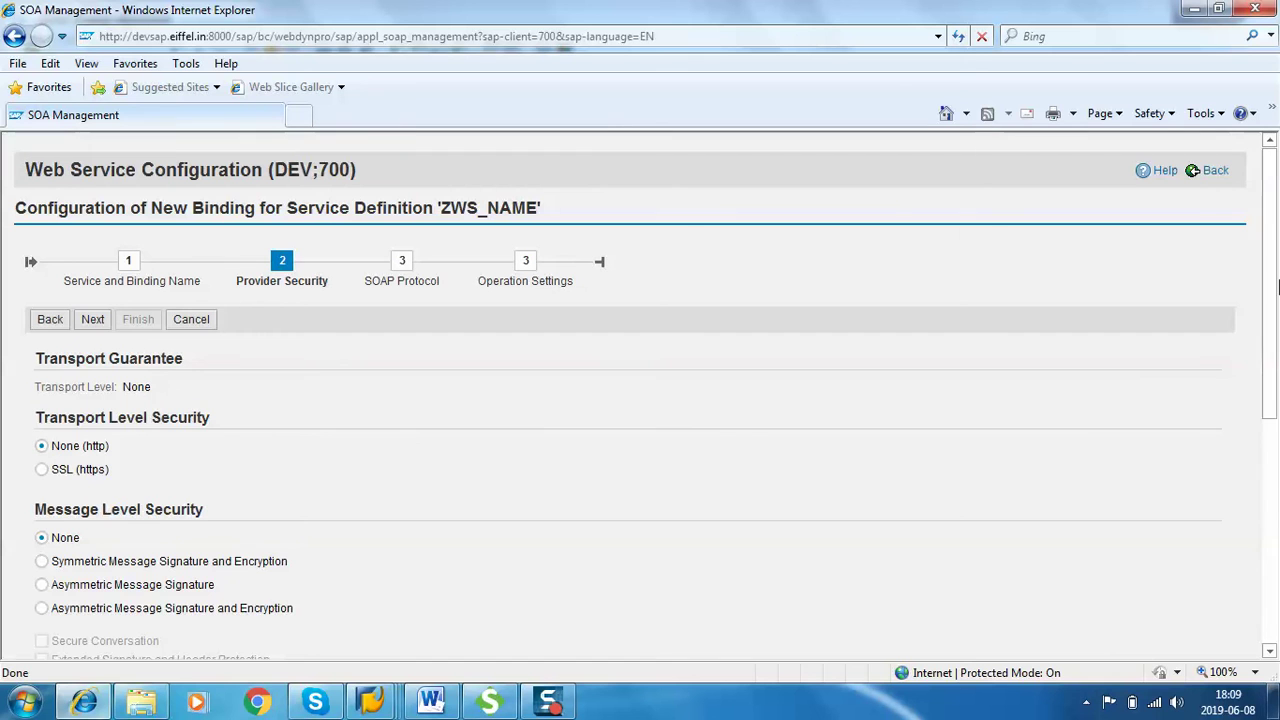
click(102, 325)
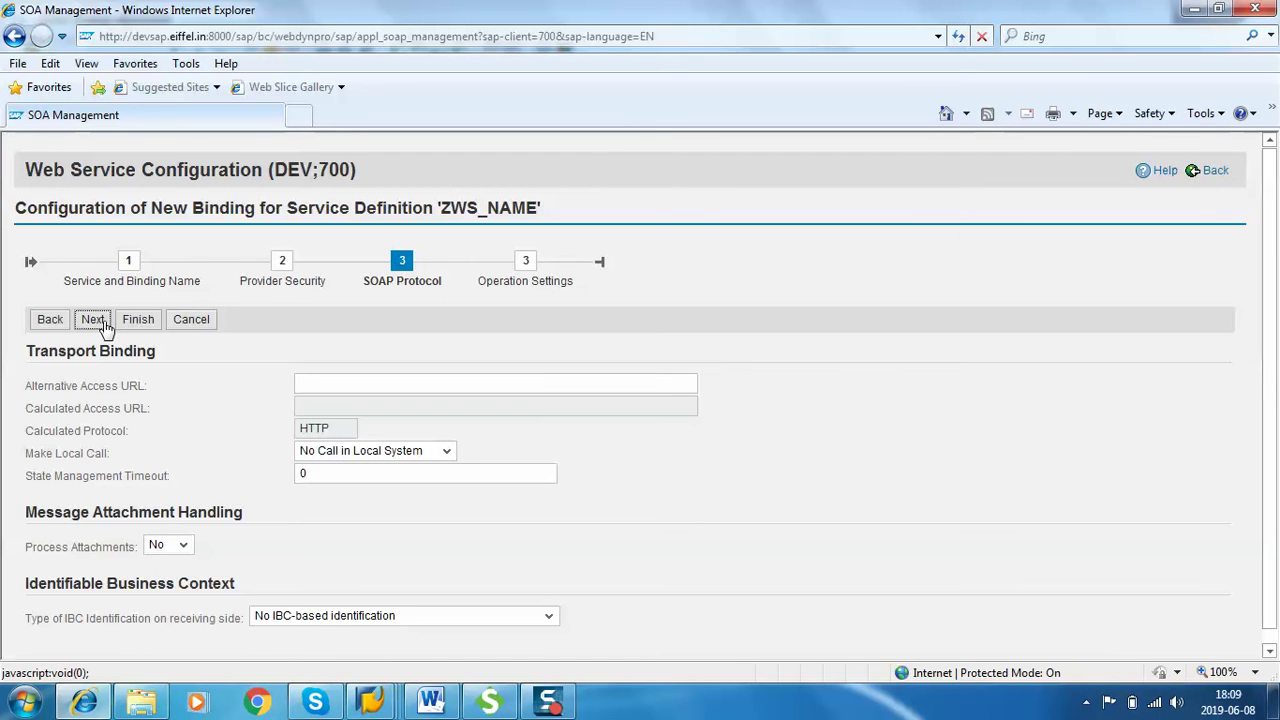
click(97, 330)
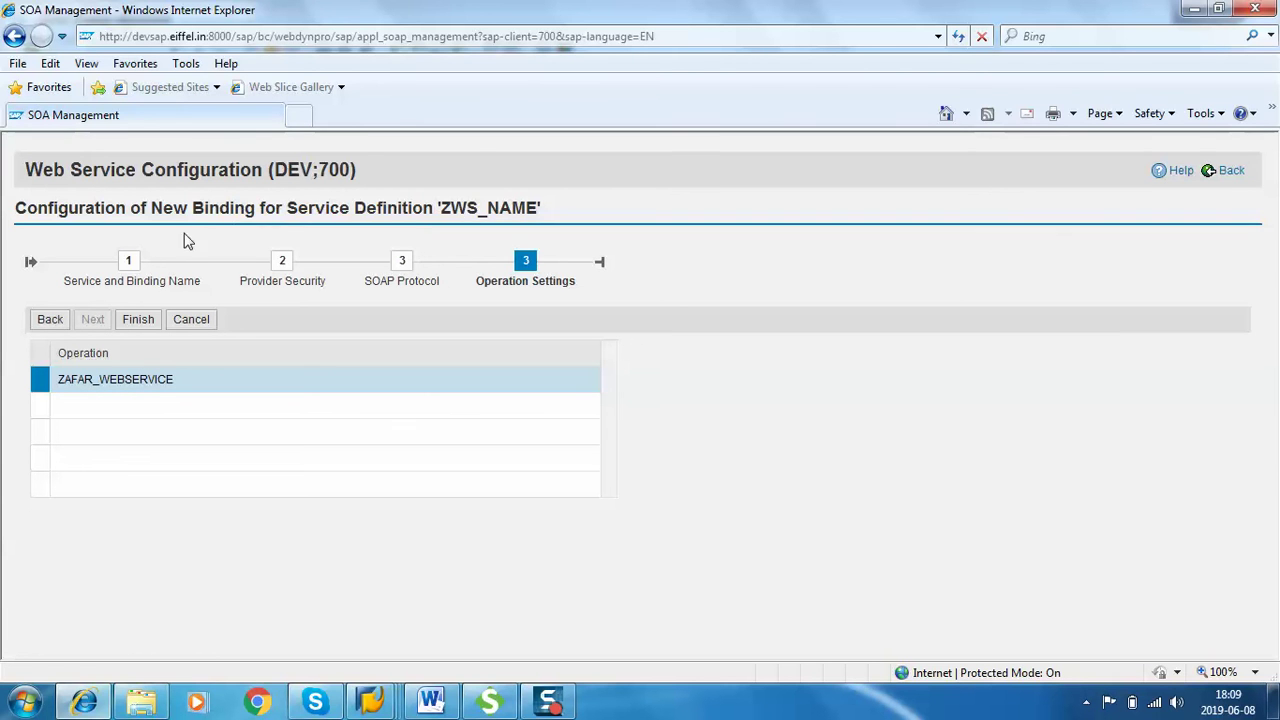
click(138, 320)
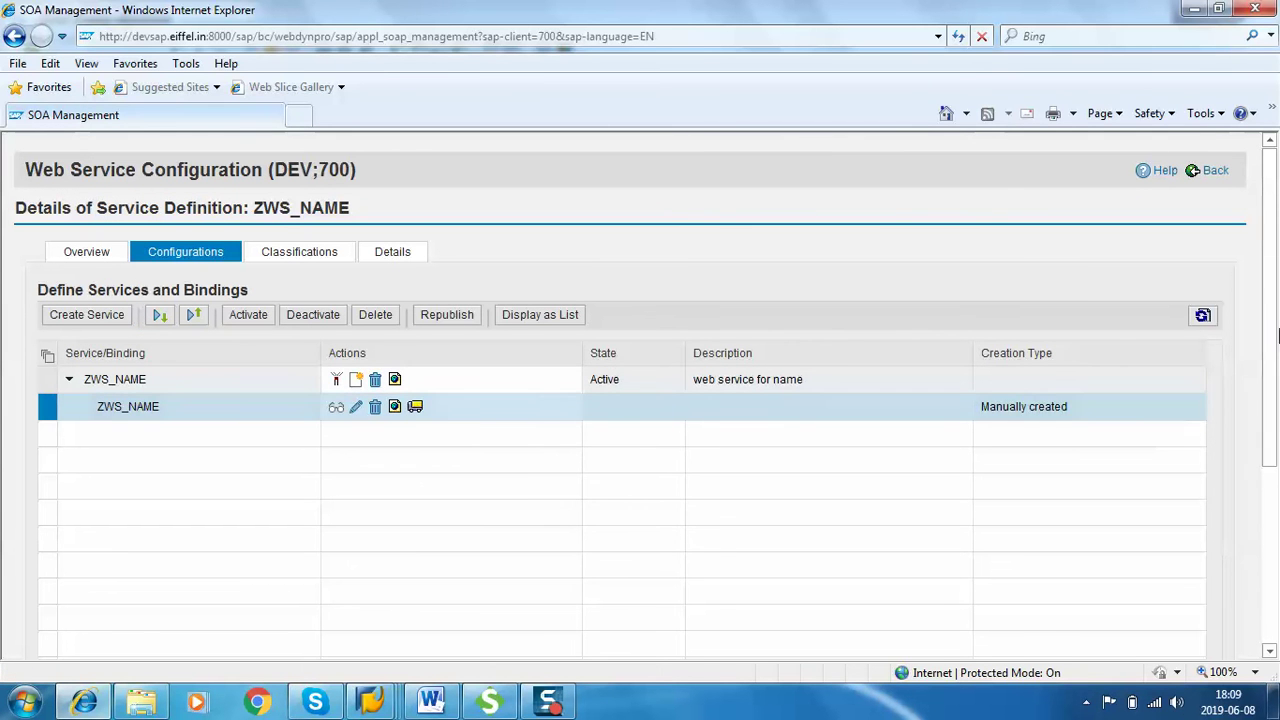
Step: Generate the ZWS_NAME WSDL, saving and overwriting the WSDL flavour, and open the WSDL document
drag(1273, 342, 1271, 386)
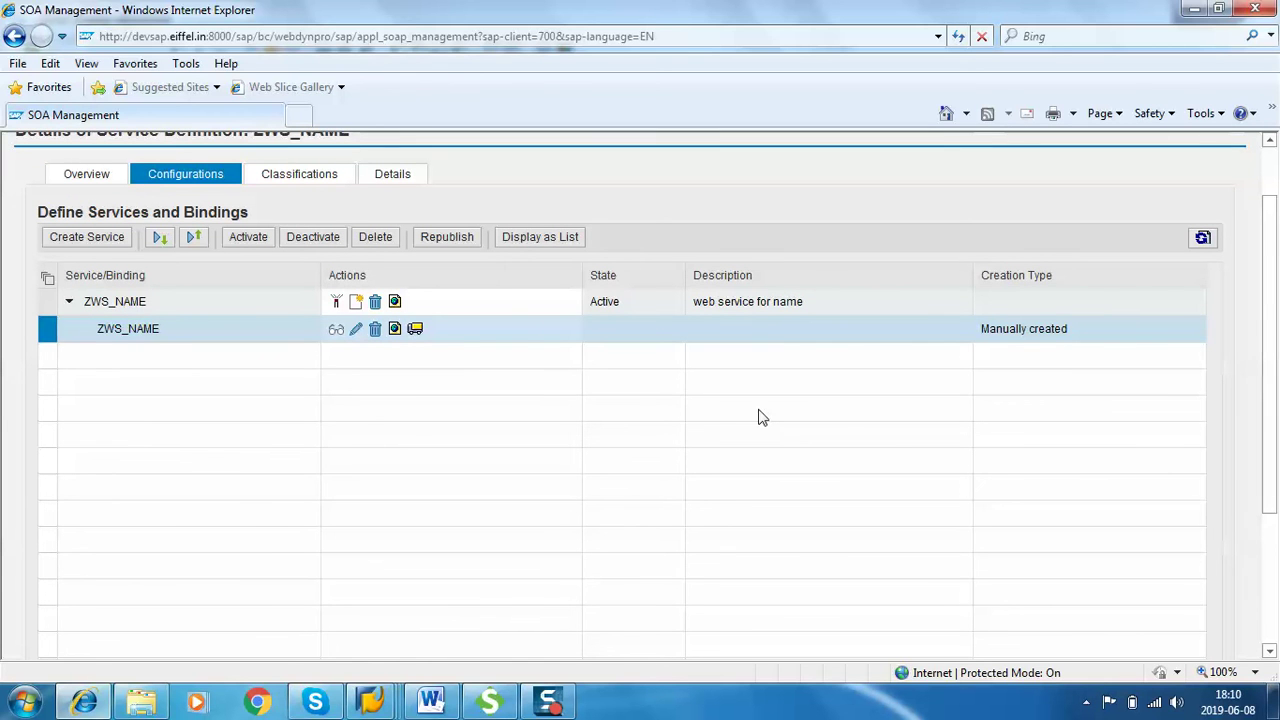
click(396, 302)
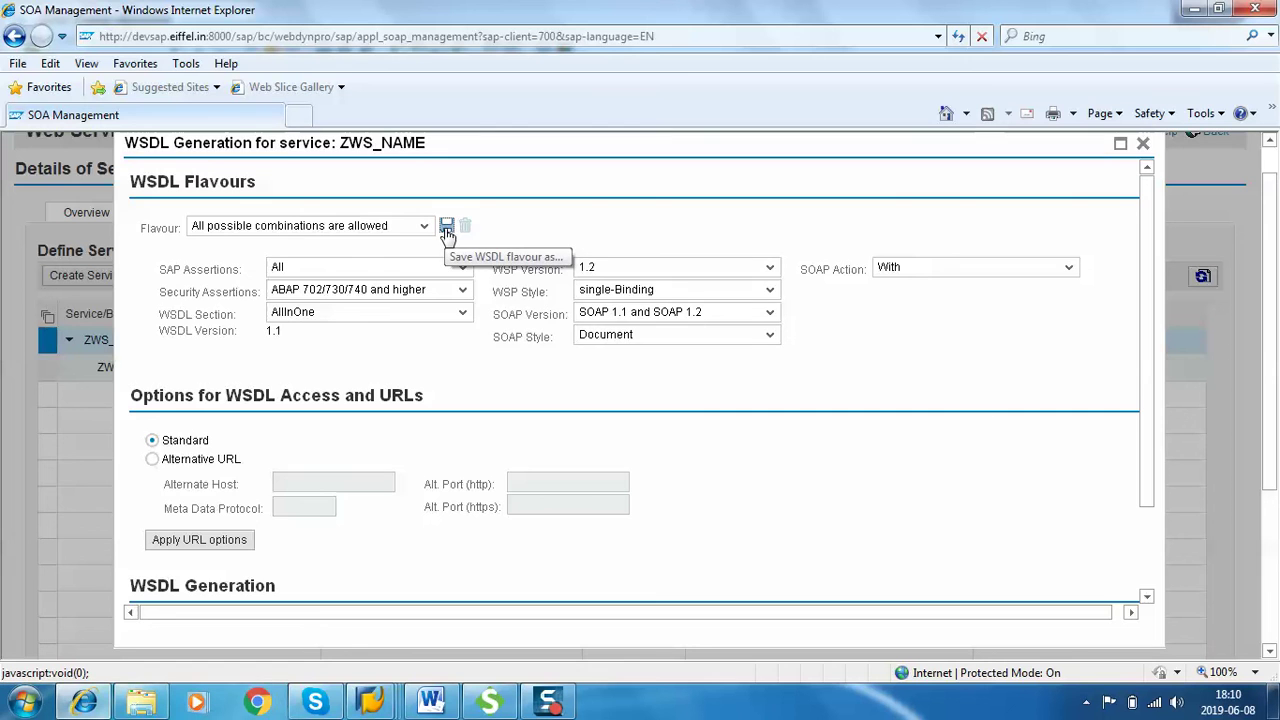
click(447, 228)
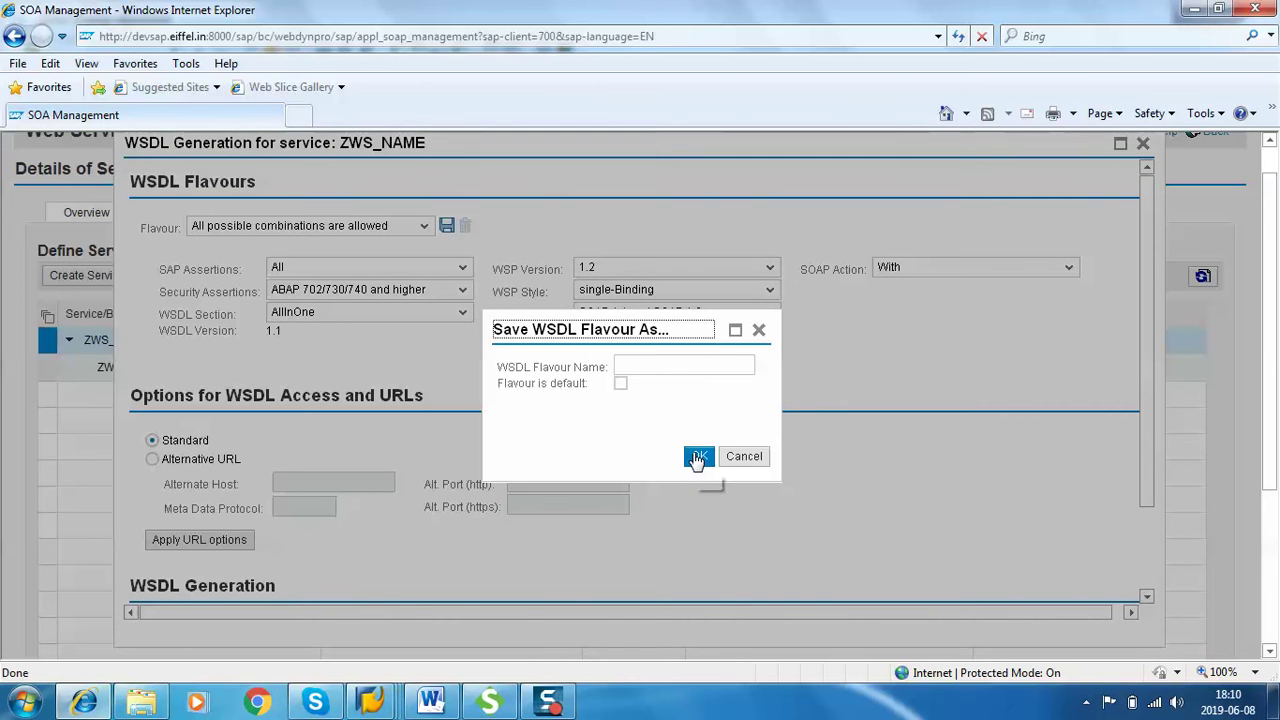
click(698, 457)
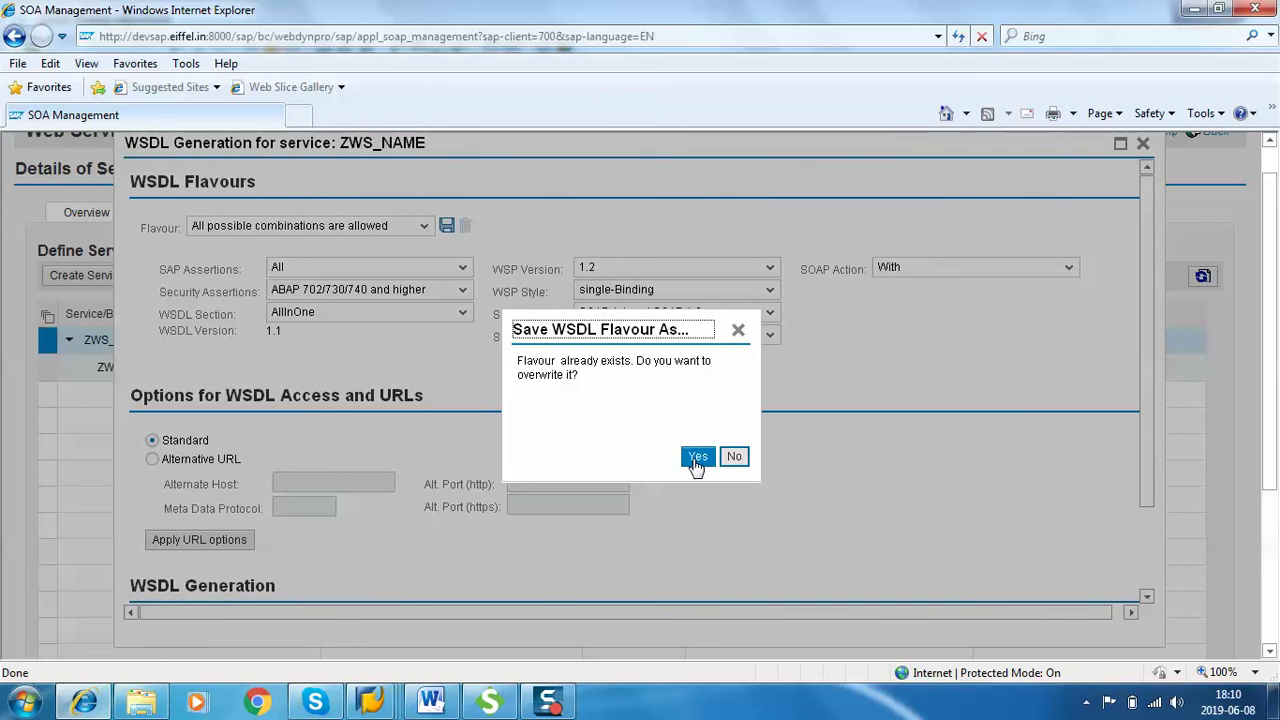
click(698, 460)
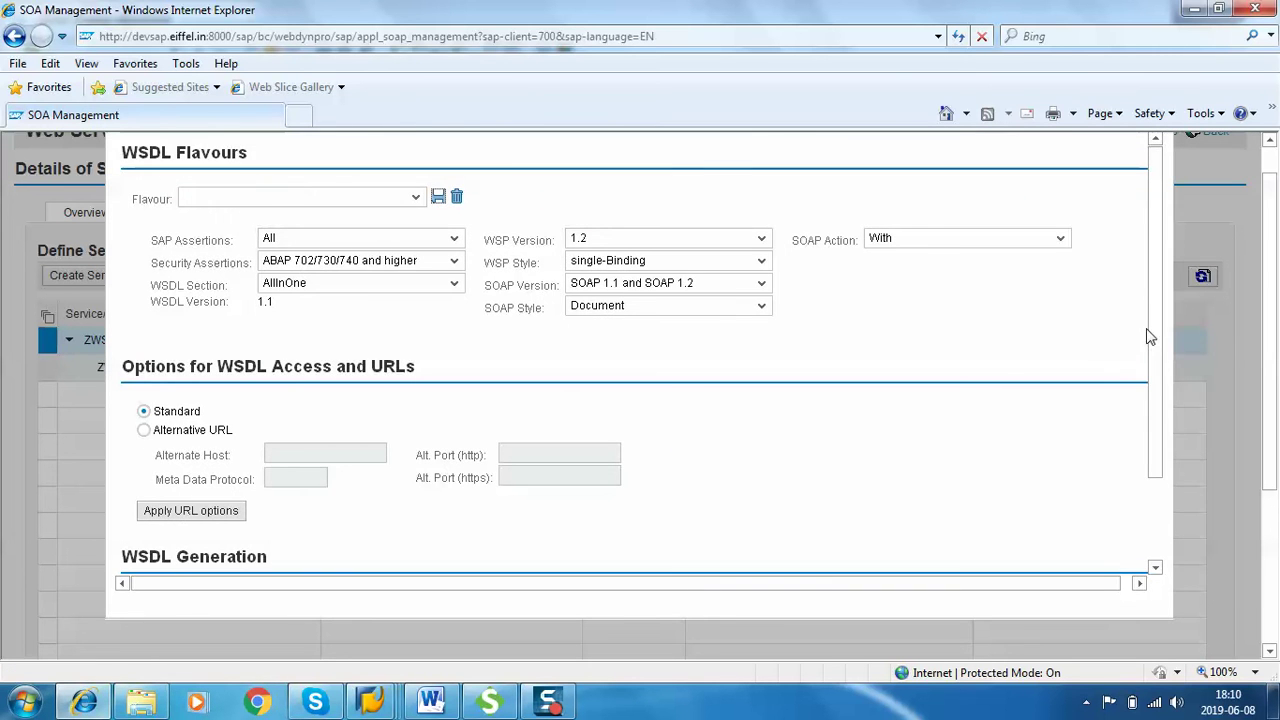
drag(1157, 340, 1170, 464)
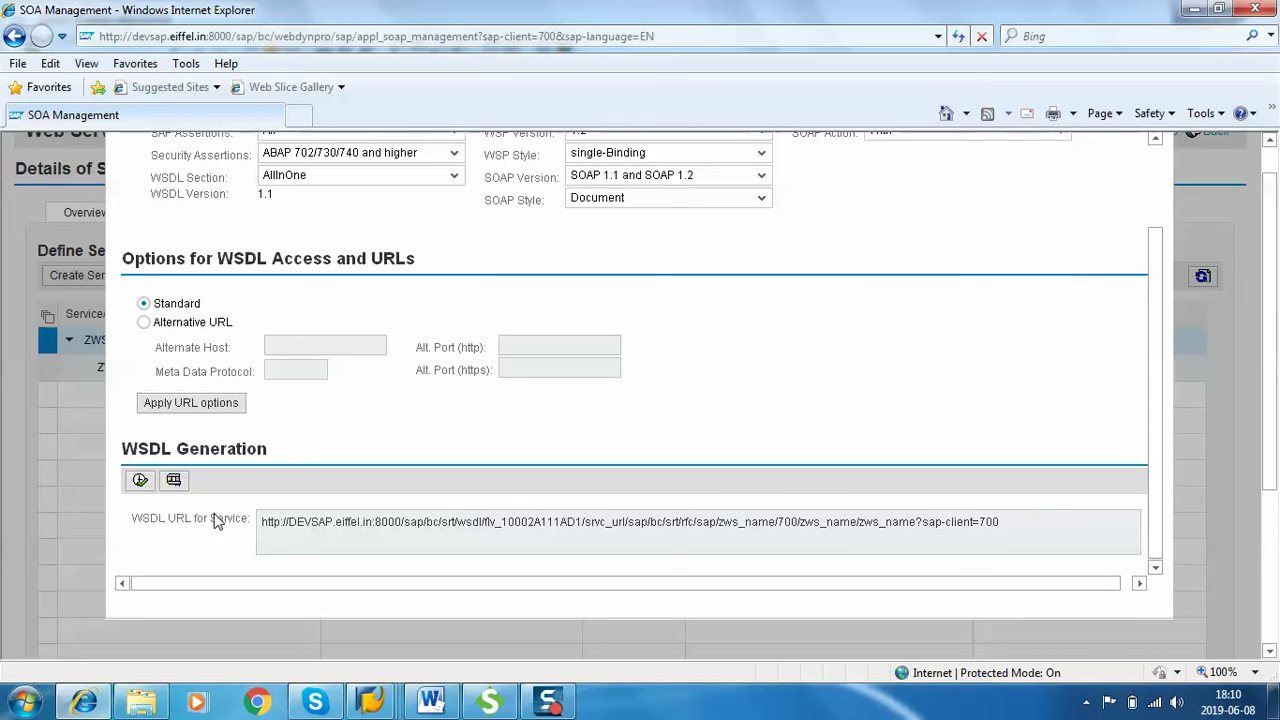
click(139, 482)
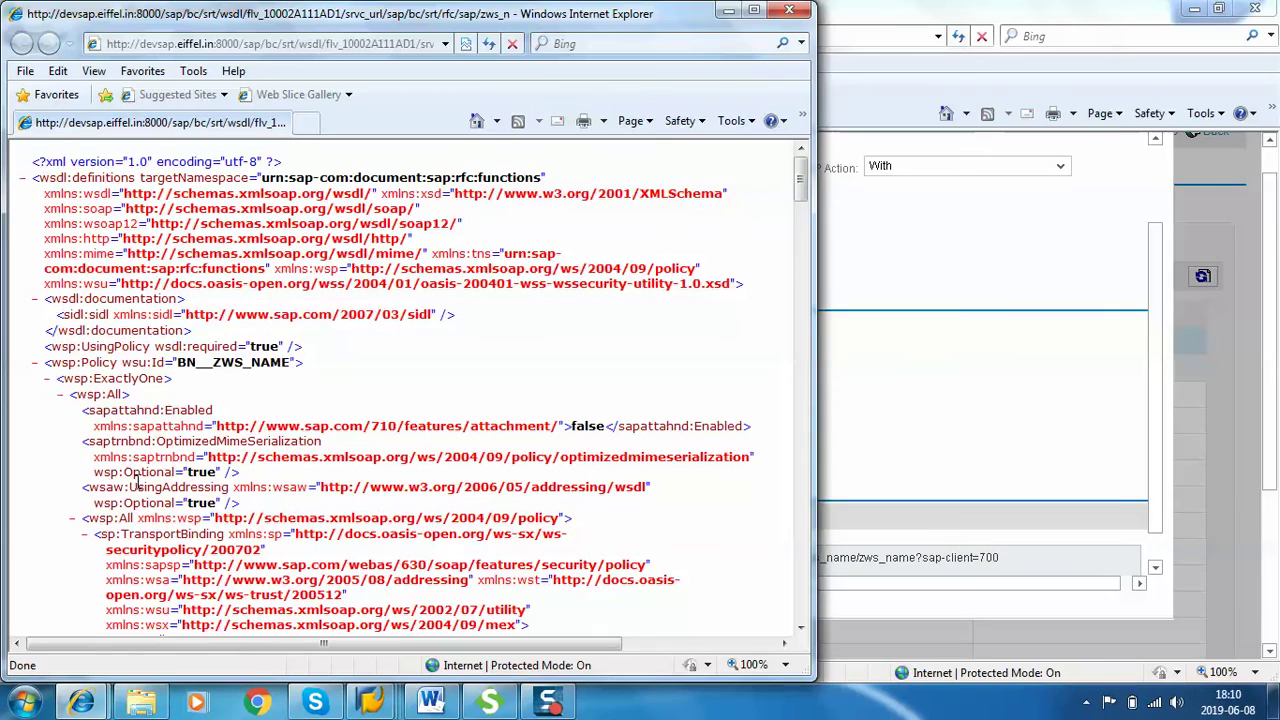
Step: Save the WSDL document to the Desktop as zws_name.wsdl, then show the desktop
click(755, 16)
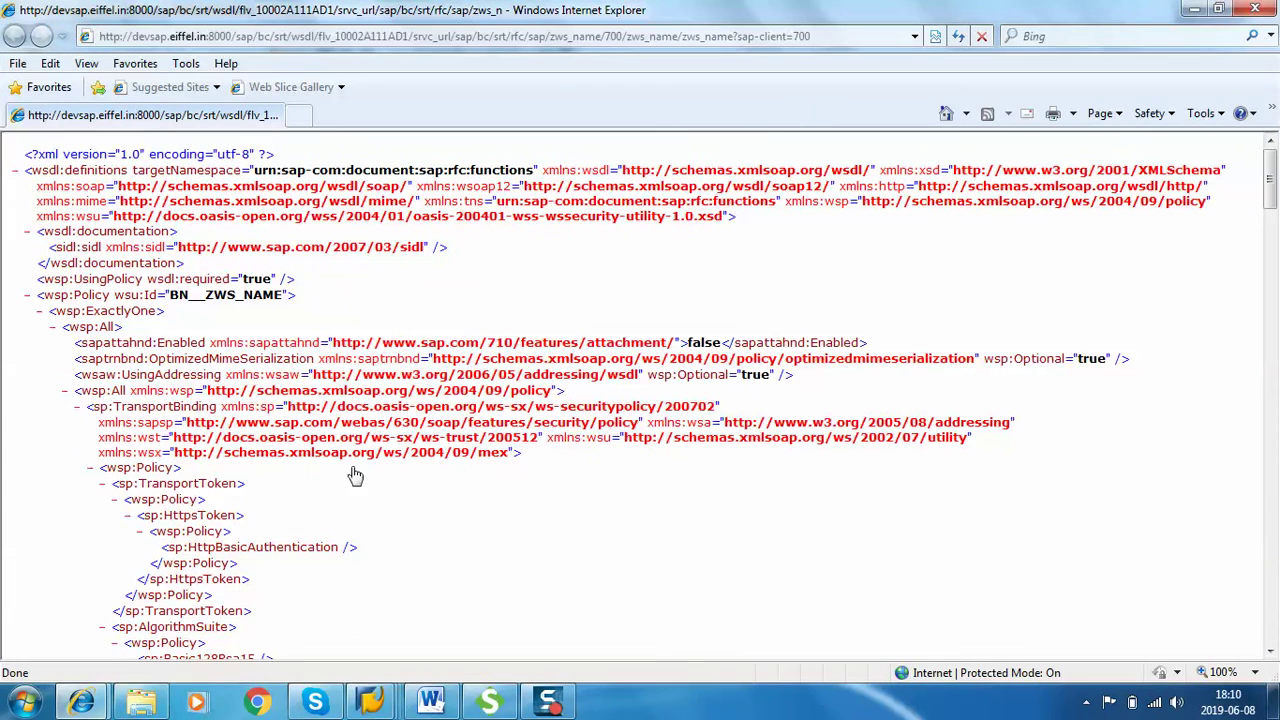
mouse_move(1271, 185)
mouse_down()
mouse_move(1272, 482)
mouse_move(1271, 170)
mouse_up()
click(15, 64)
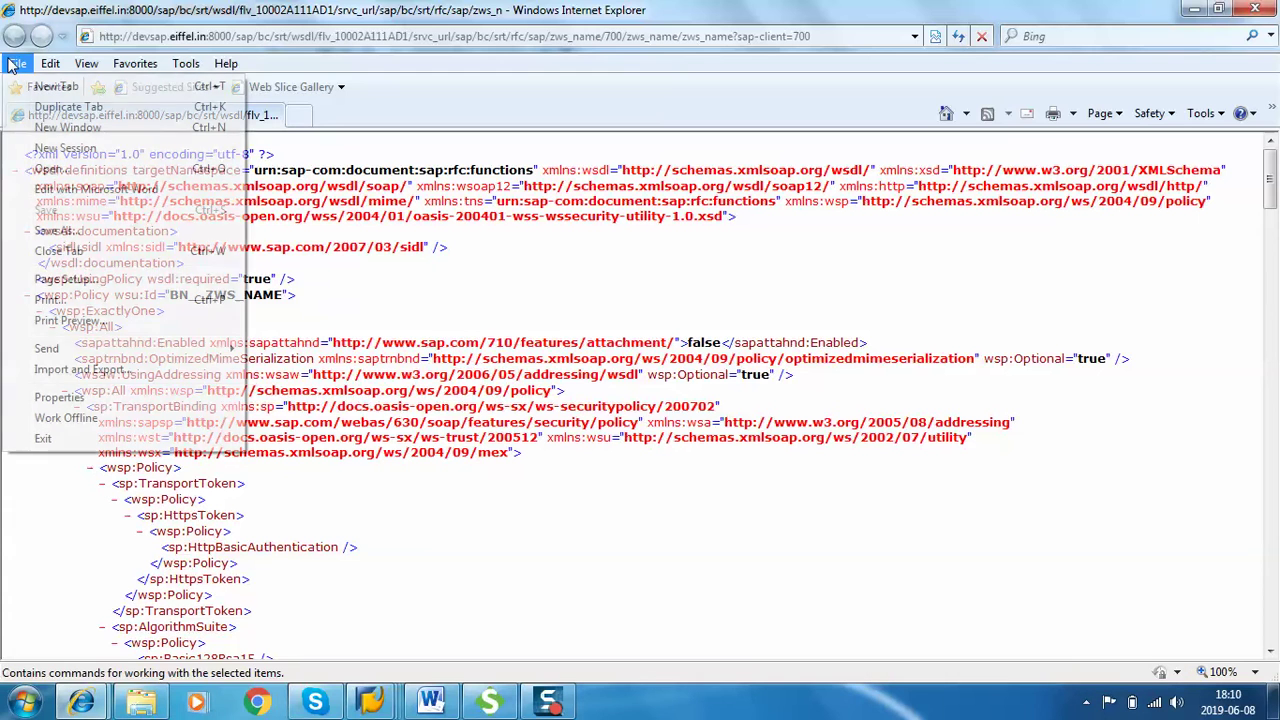
click(115, 232)
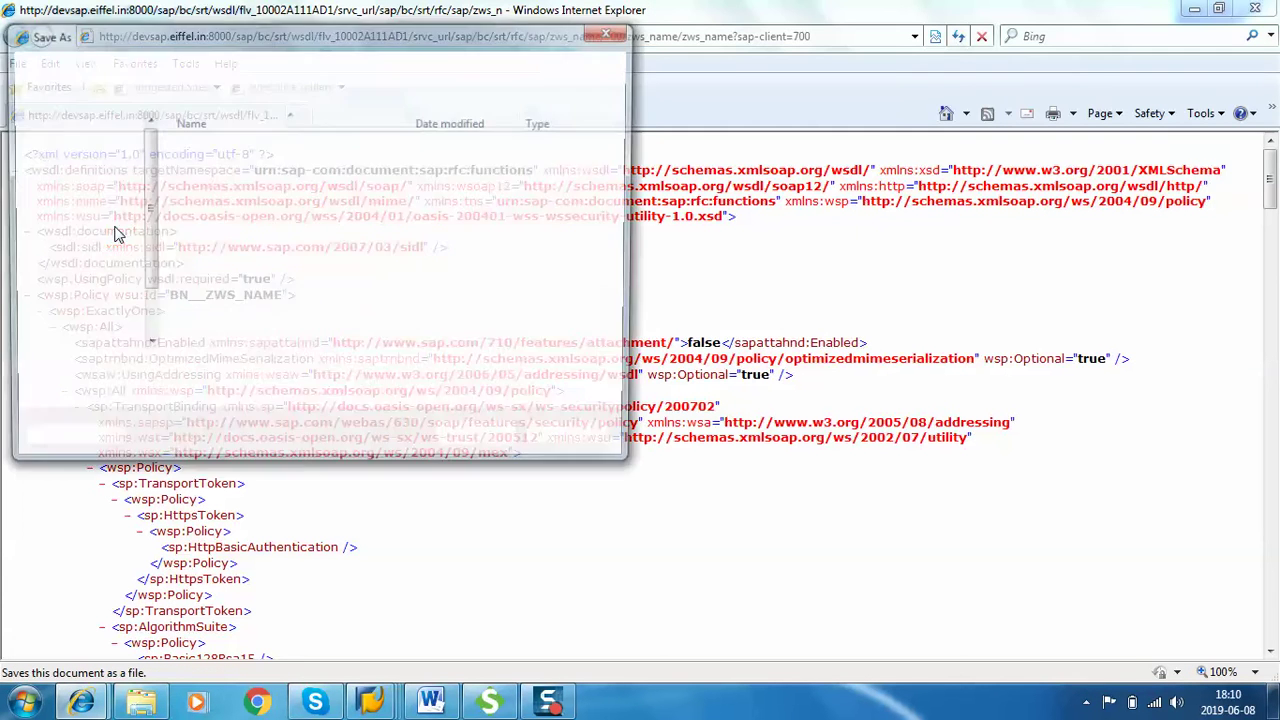
click(267, 375)
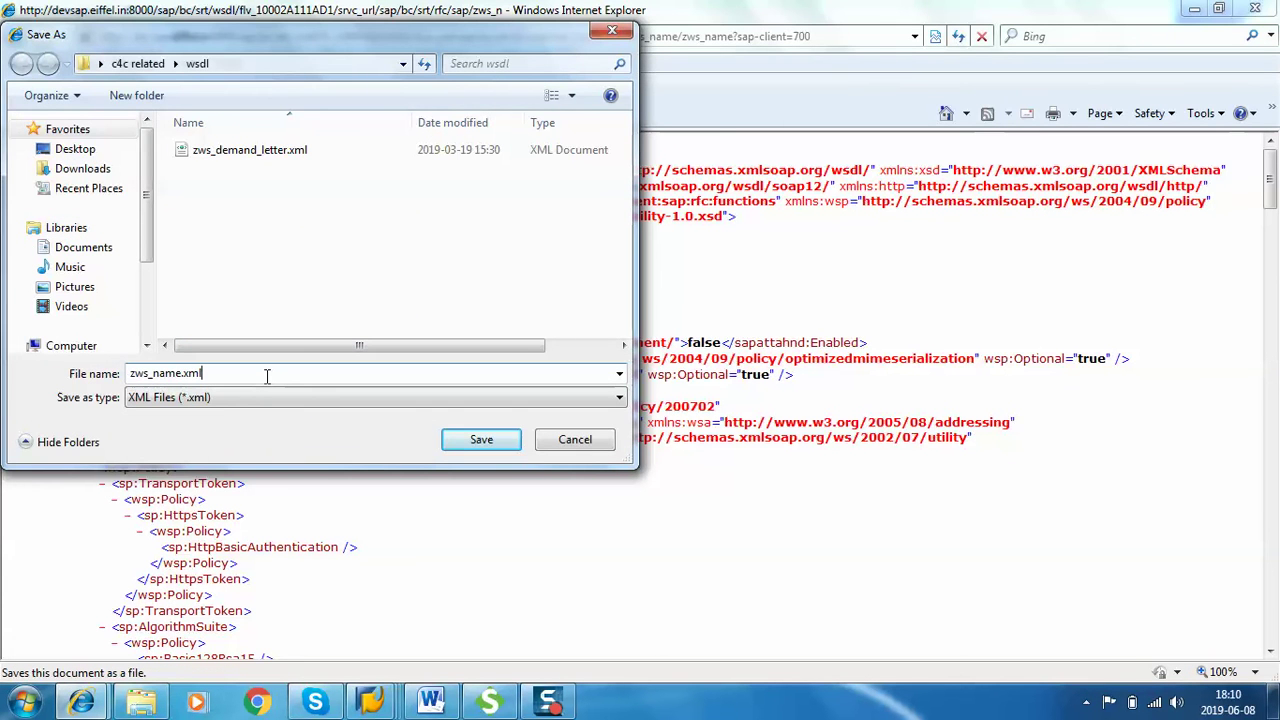
text(wsdl)
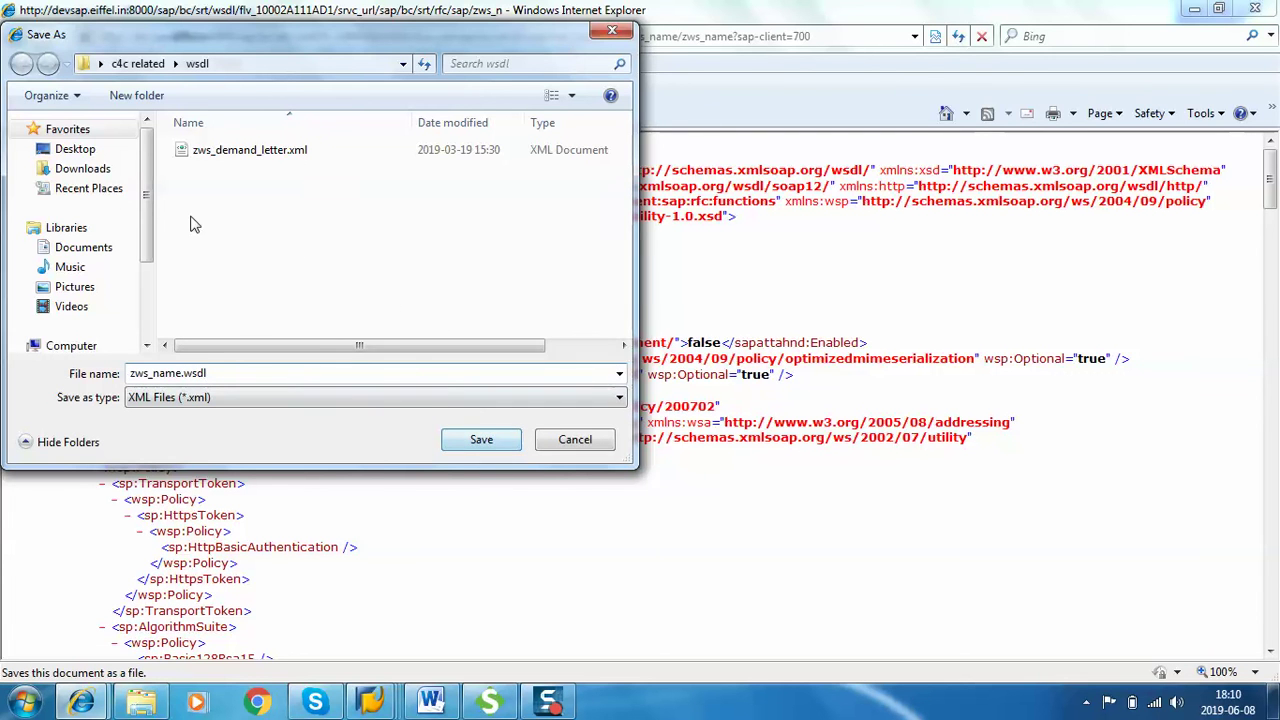
click(88, 156)
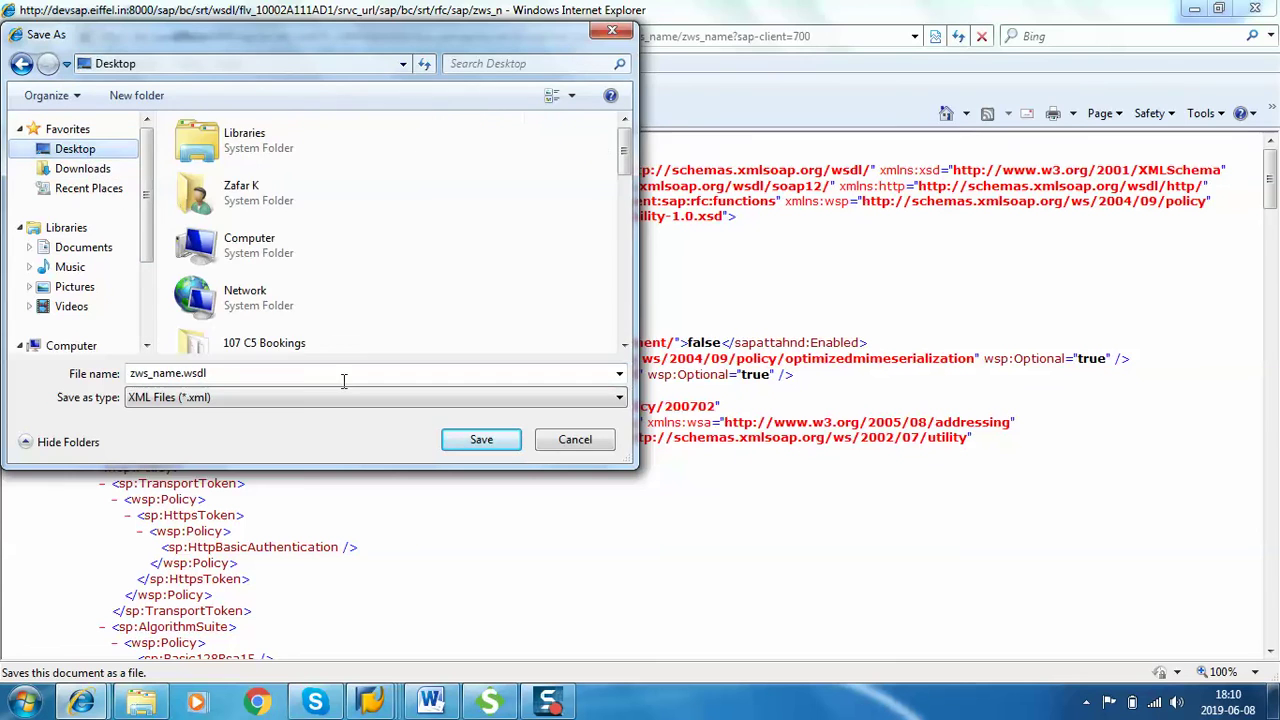
click(452, 442)
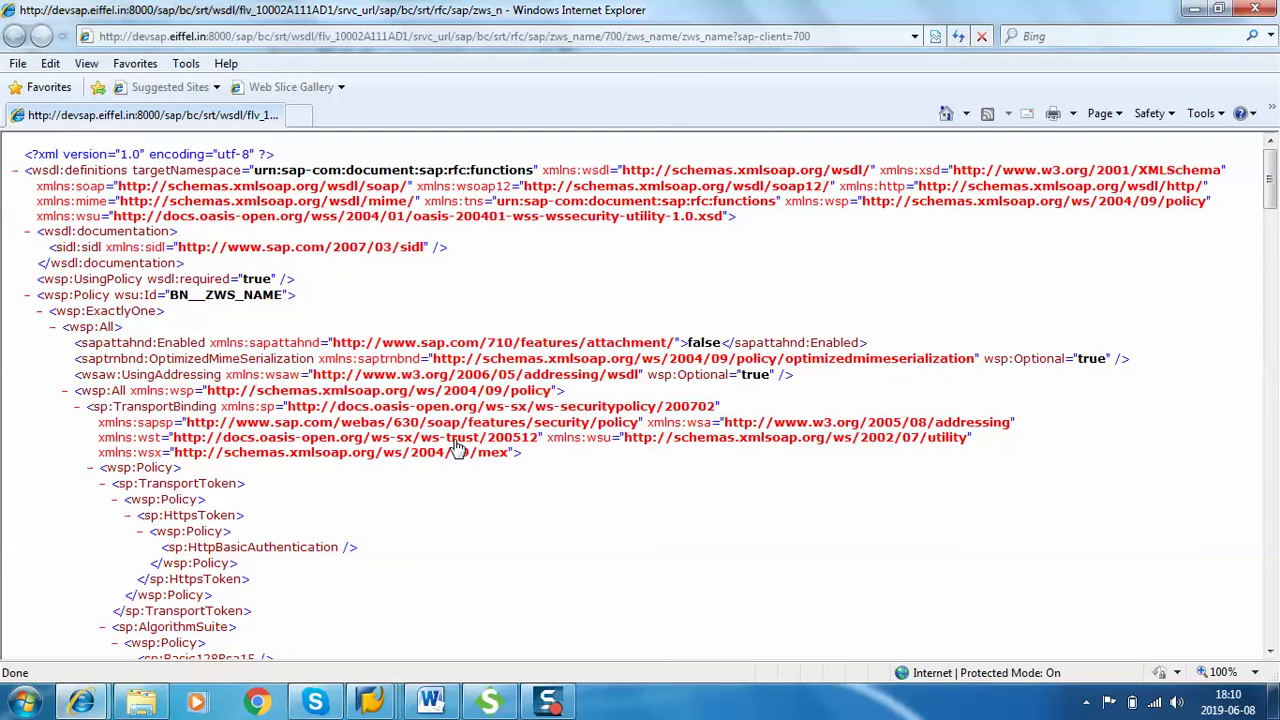
key(super+d)
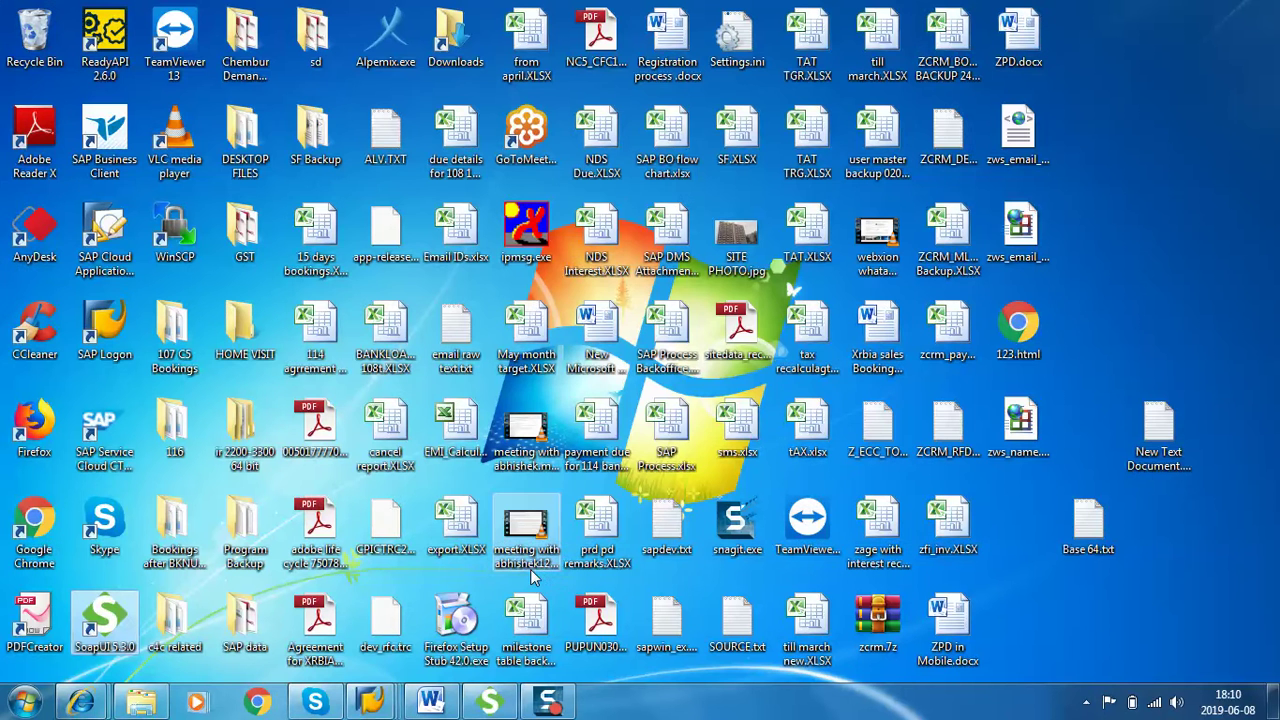
click(1019, 428)
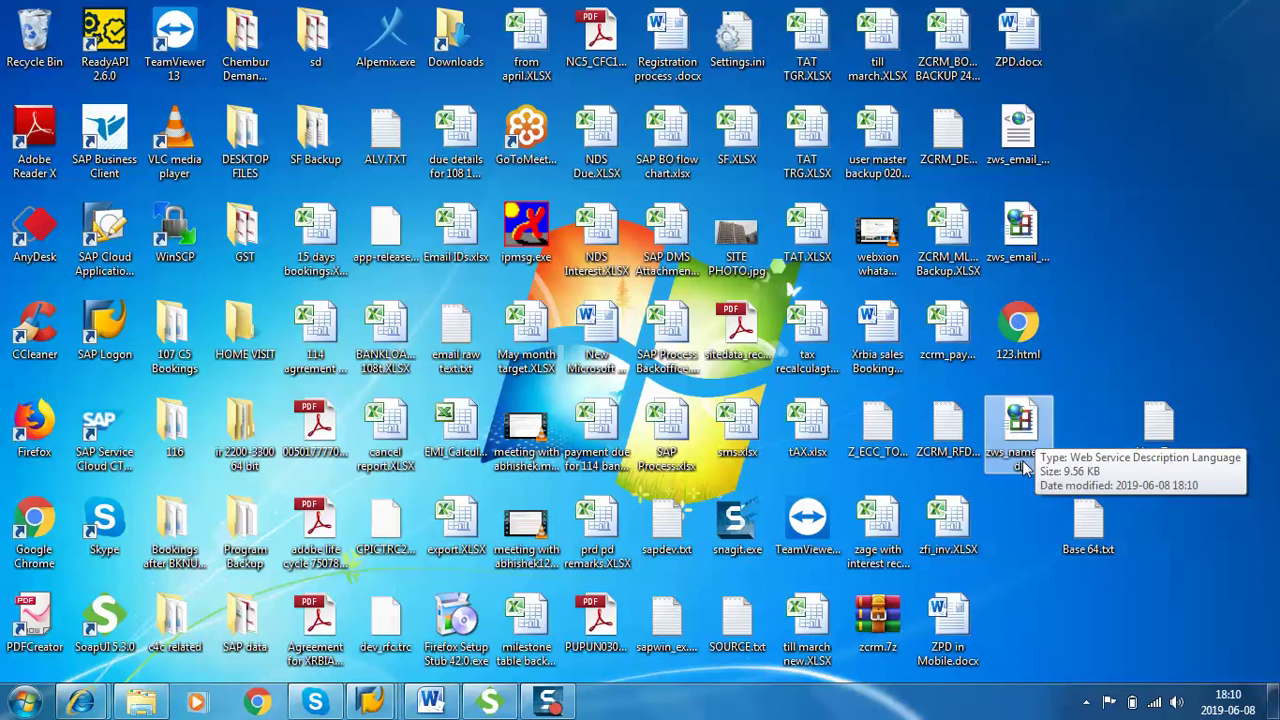
click(431, 702)
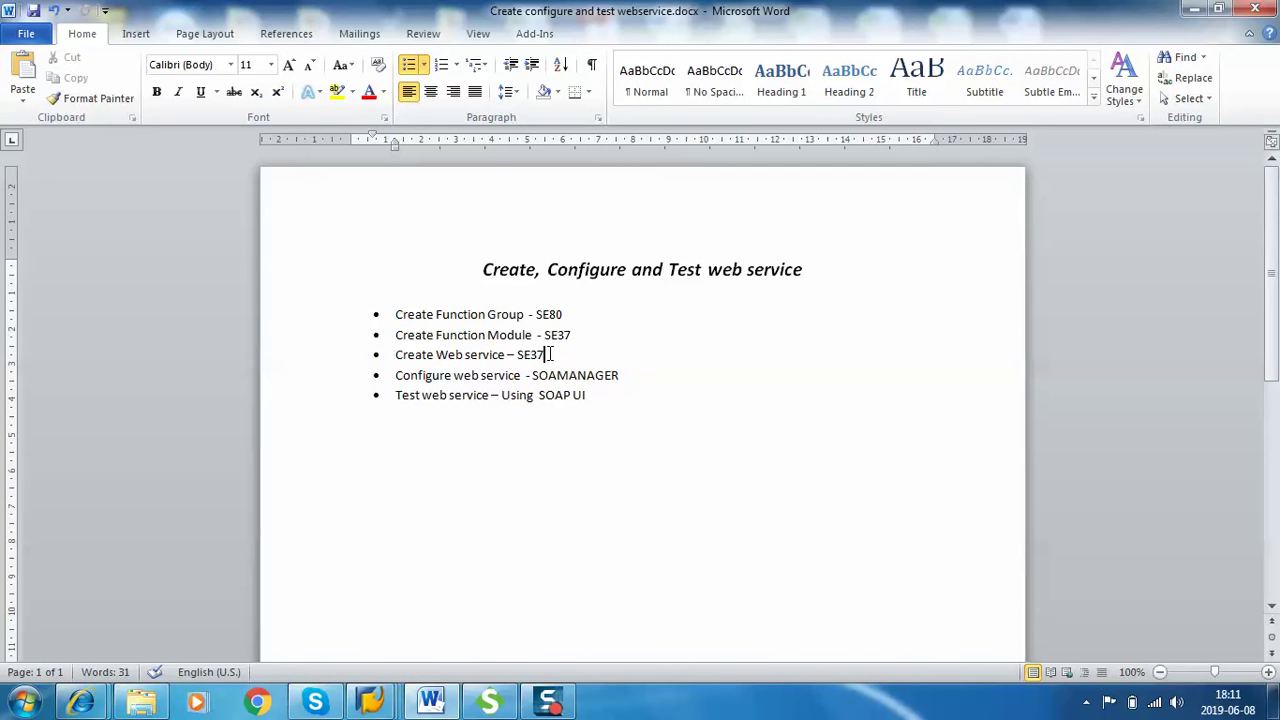
key(Up)
click(622, 375)
key(super+d)
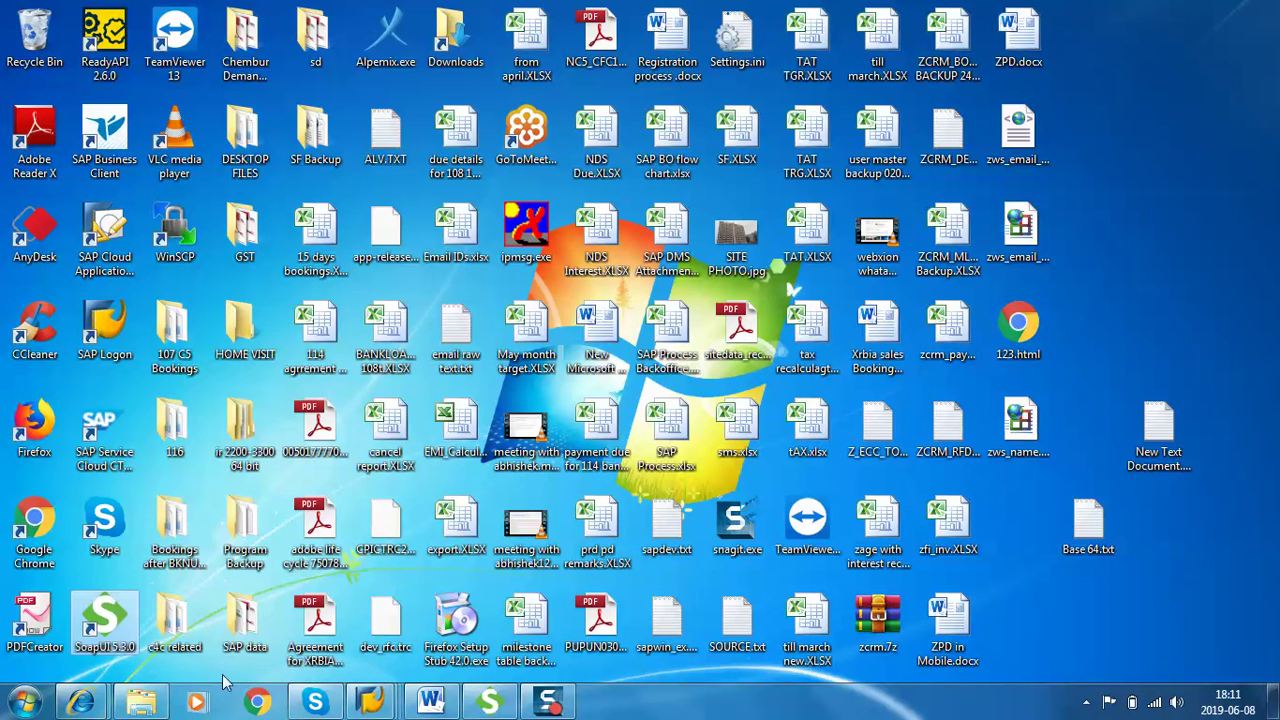
click(110, 645)
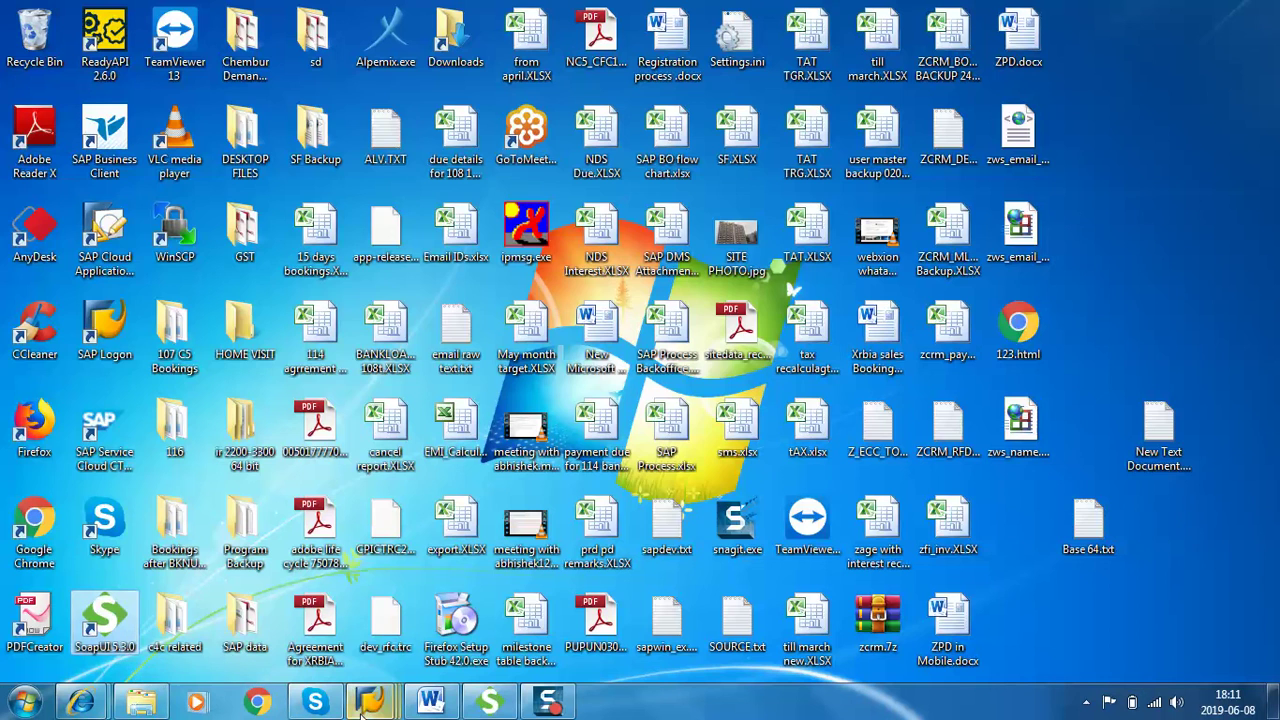
Step: Start a new SOAP project in SoapUI and browse for its initial WSDL
click(490, 702)
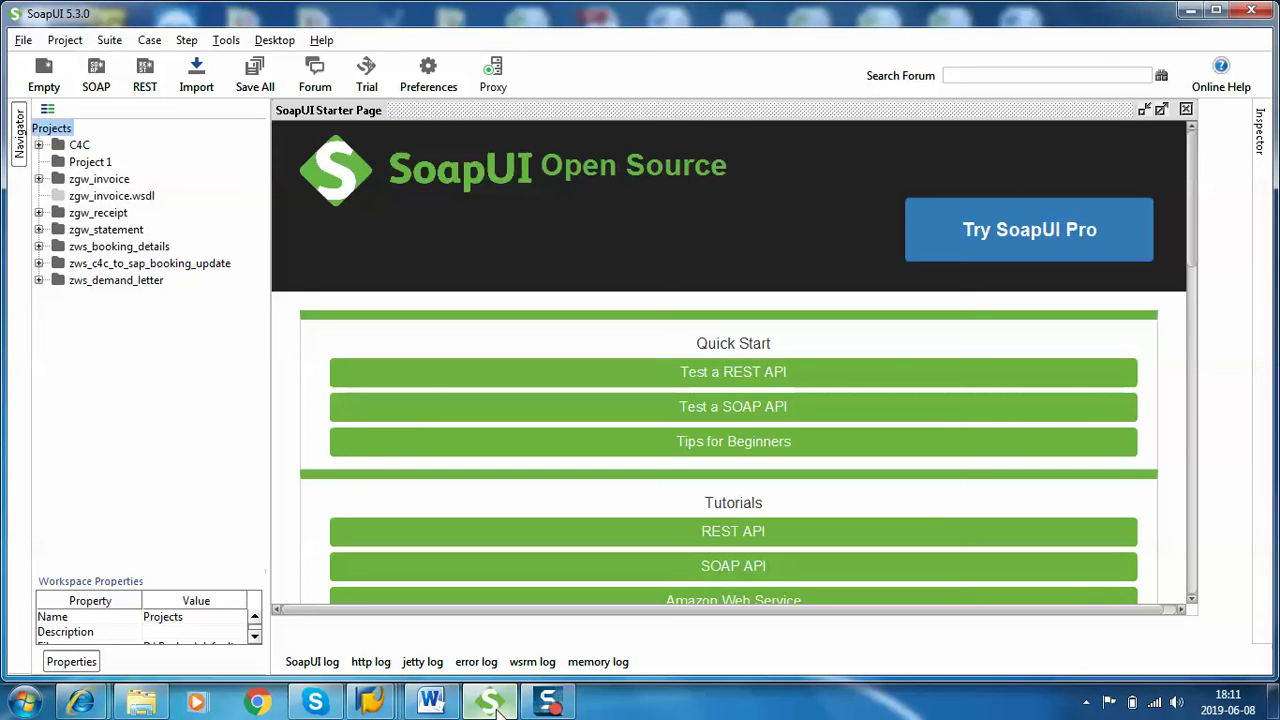
click(20, 42)
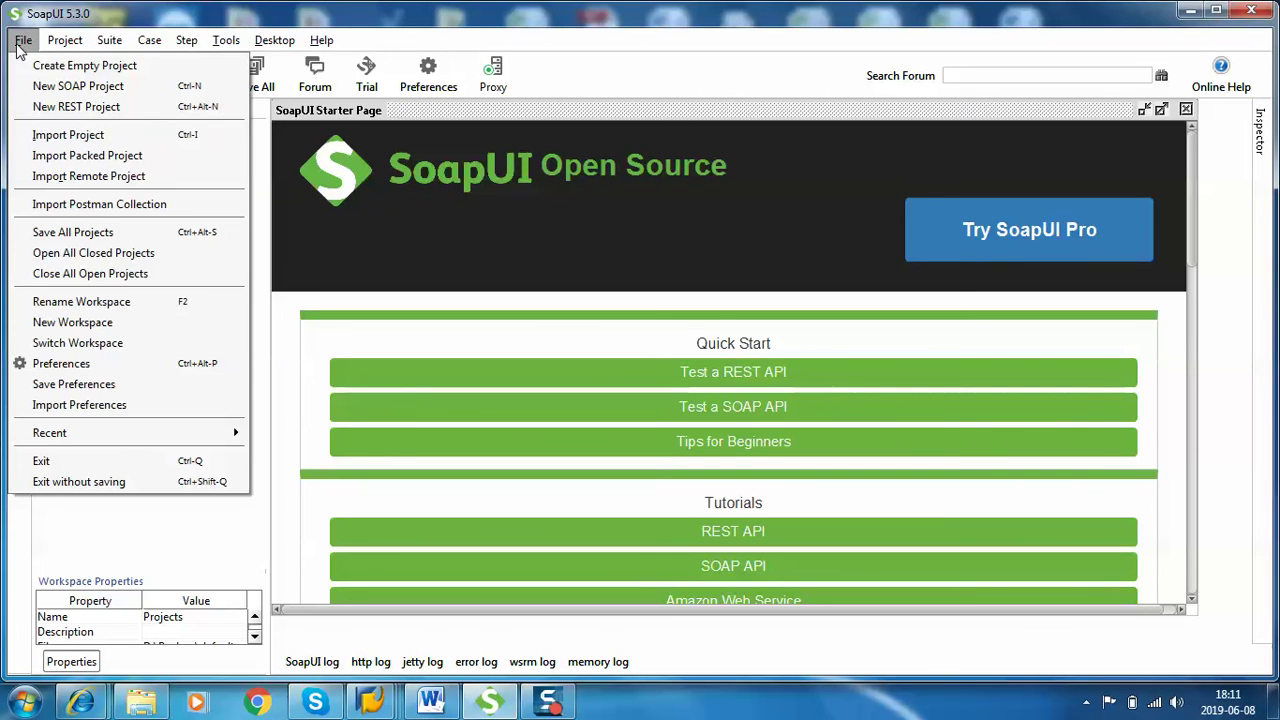
click(126, 88)
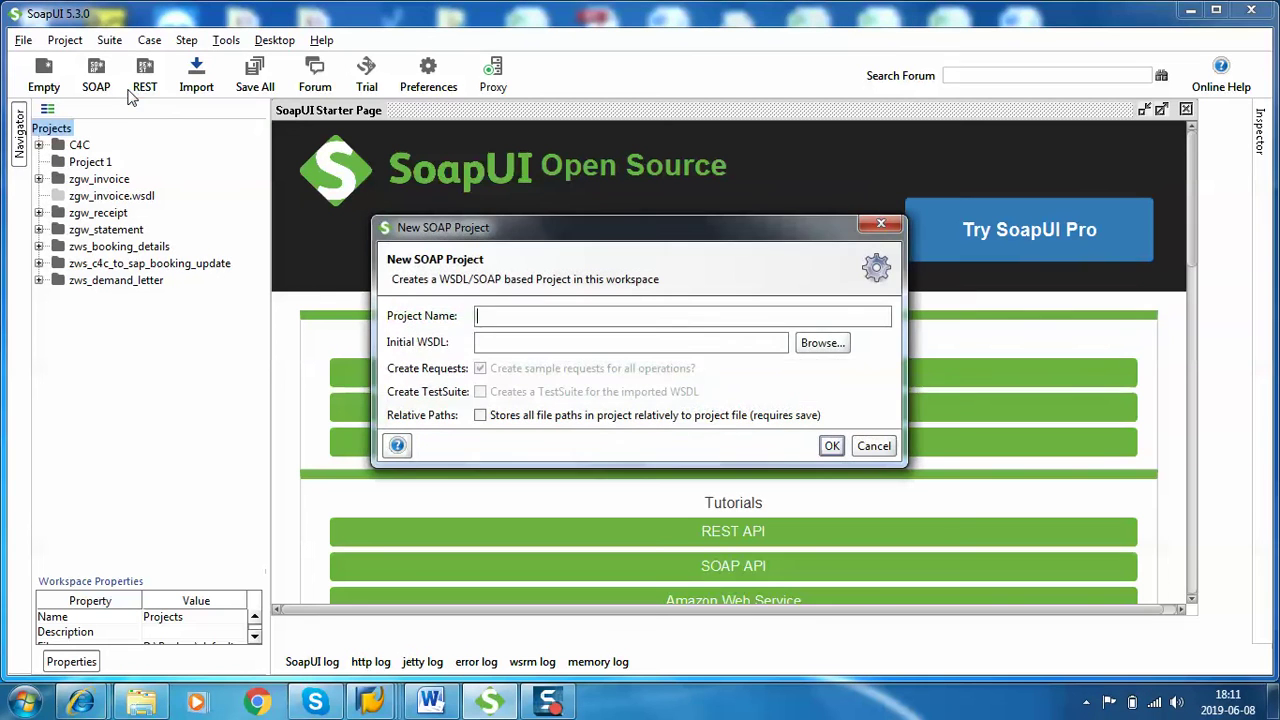
click(820, 344)
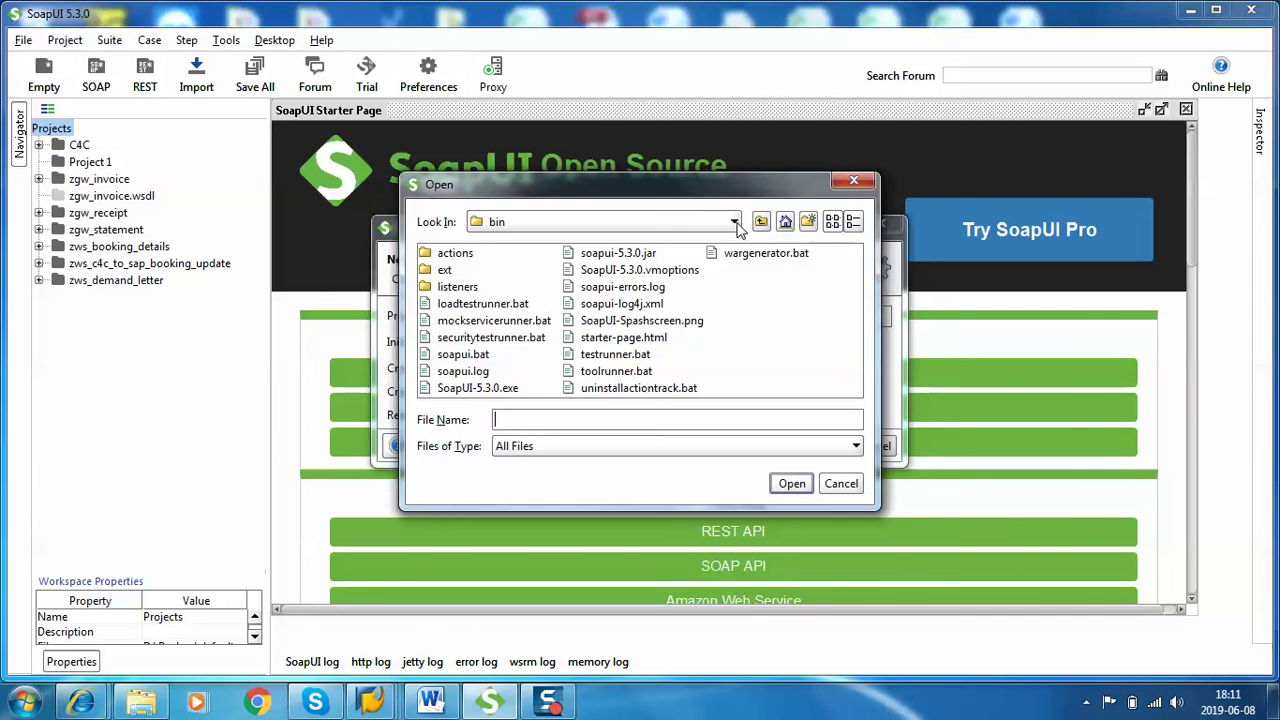
Step: Choose zws_name.wsdl from the Desktop and create the zws_name project
click(734, 221)
scroll(600, 300, up, 3)
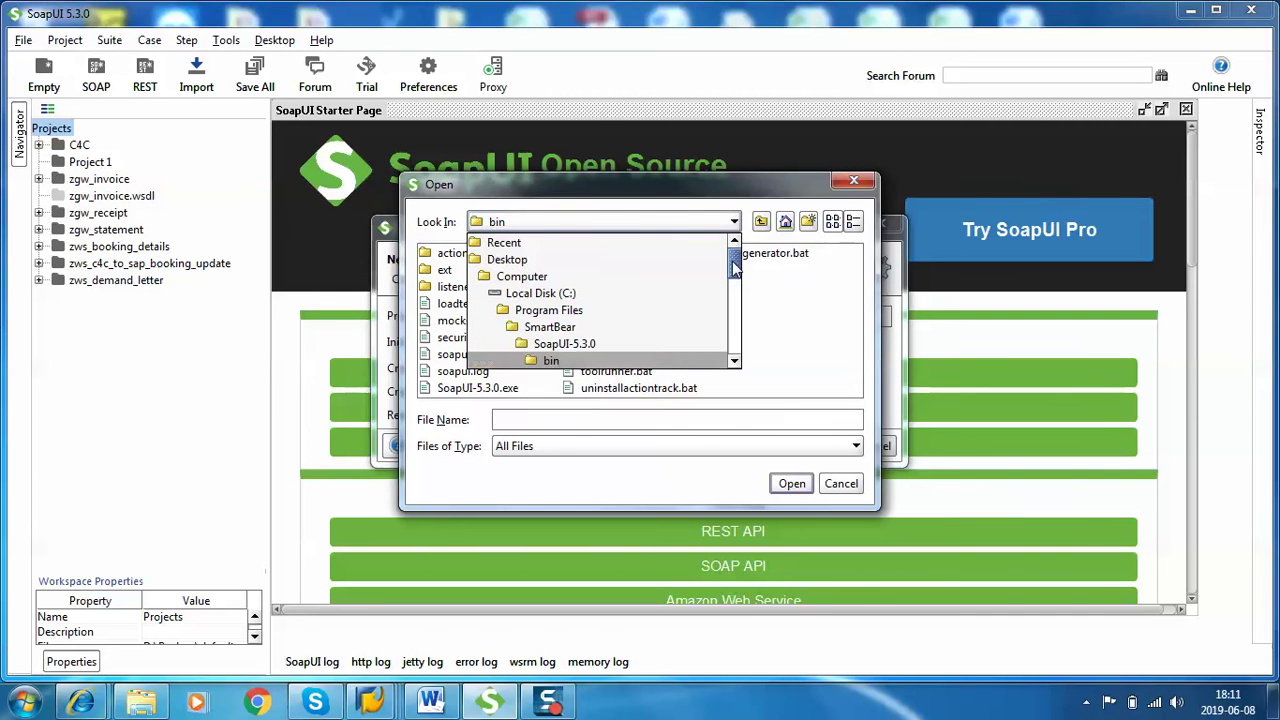
click(547, 262)
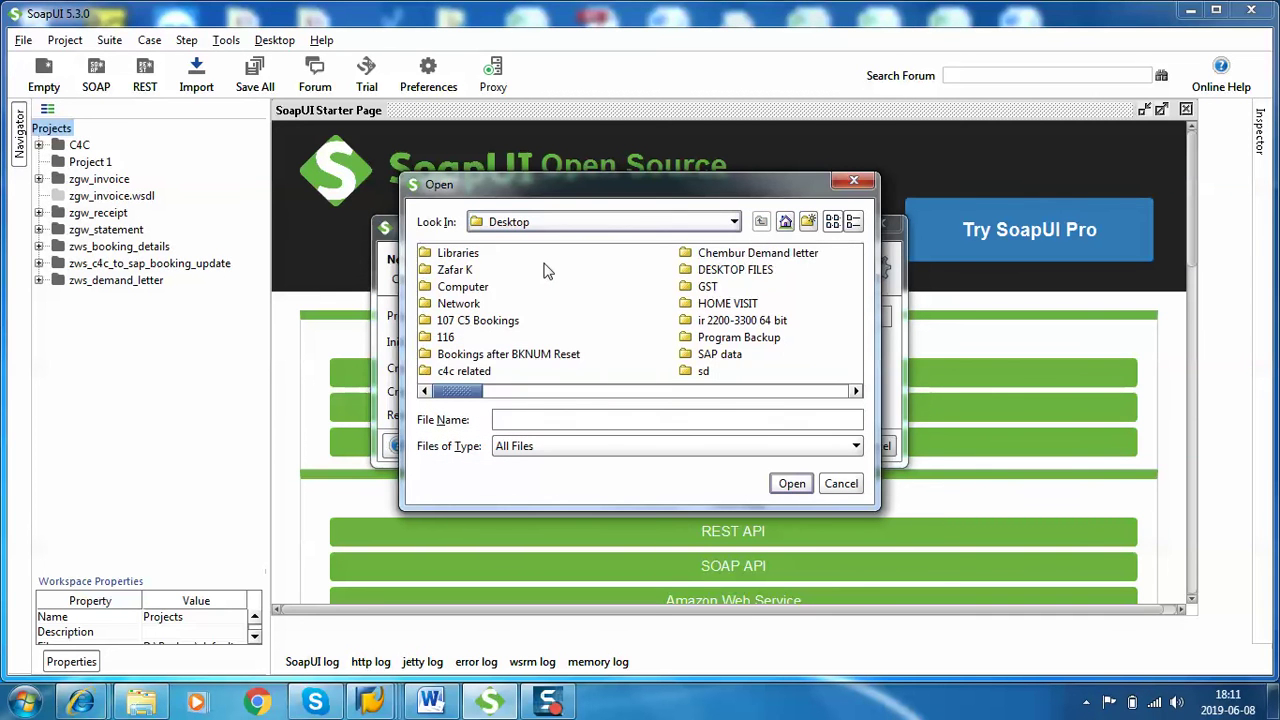
click(457, 355)
key(z)
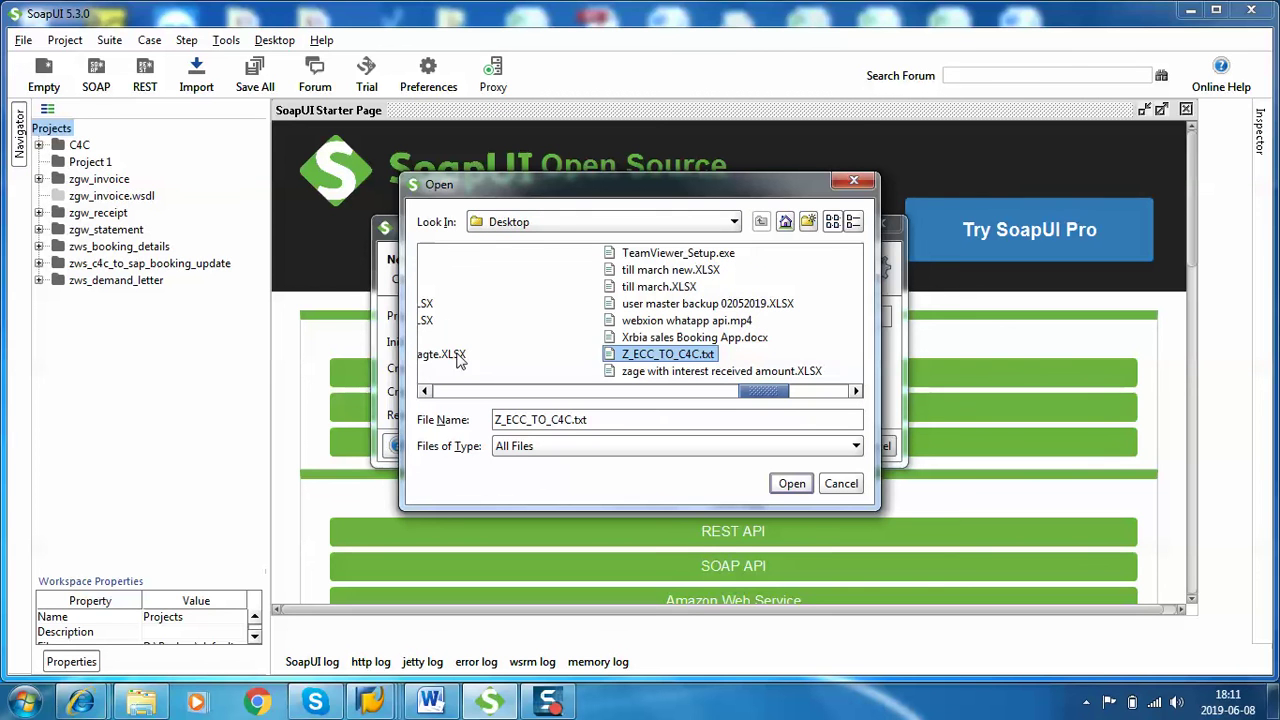
key(z)
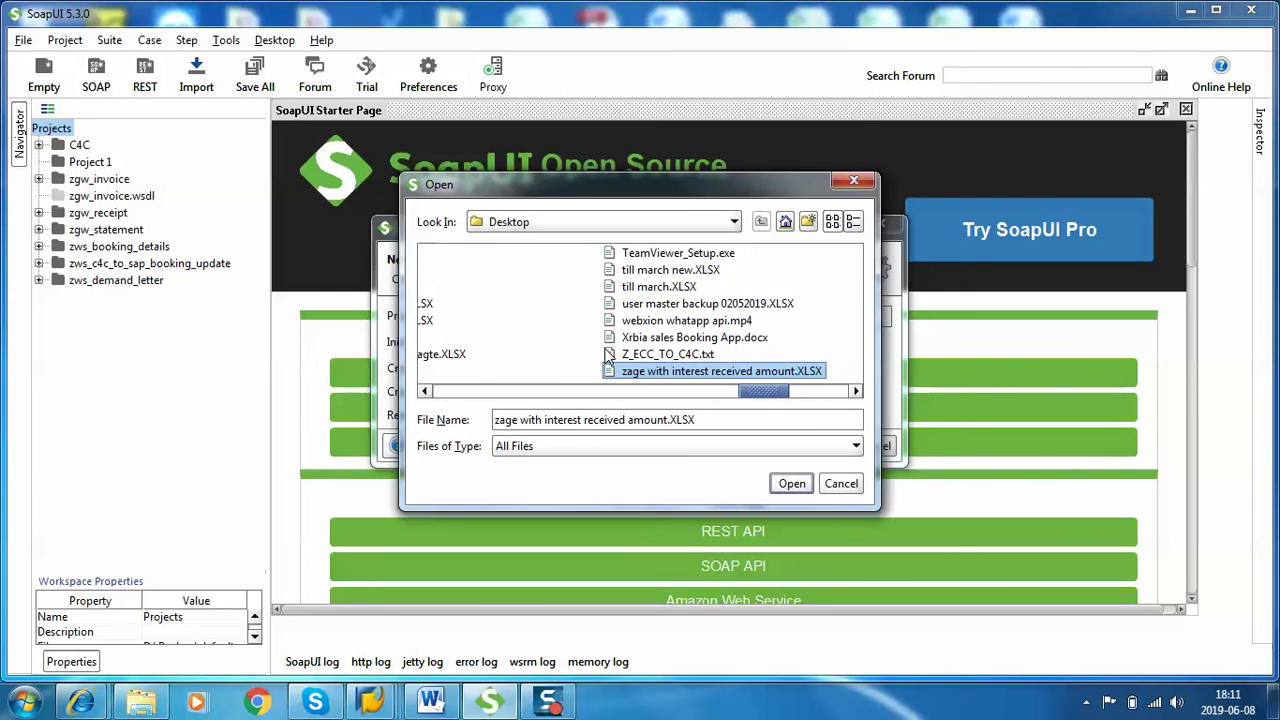
key(z)
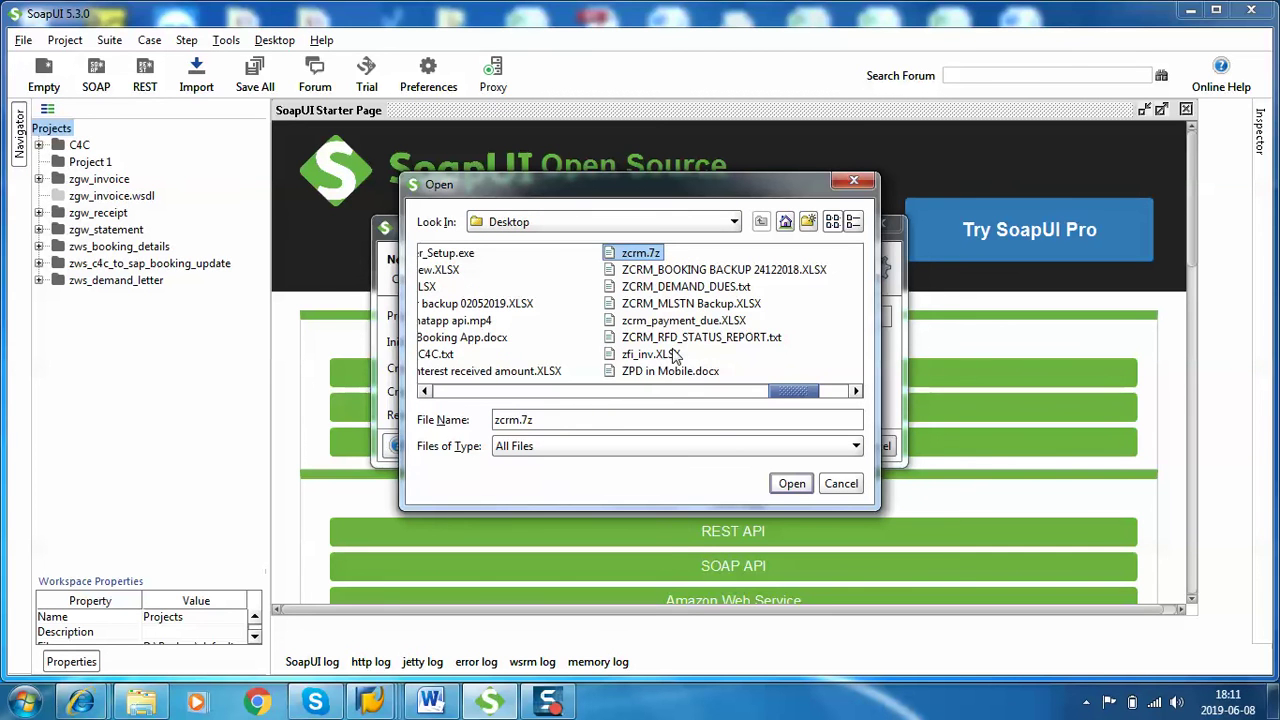
key(z)
key(w)
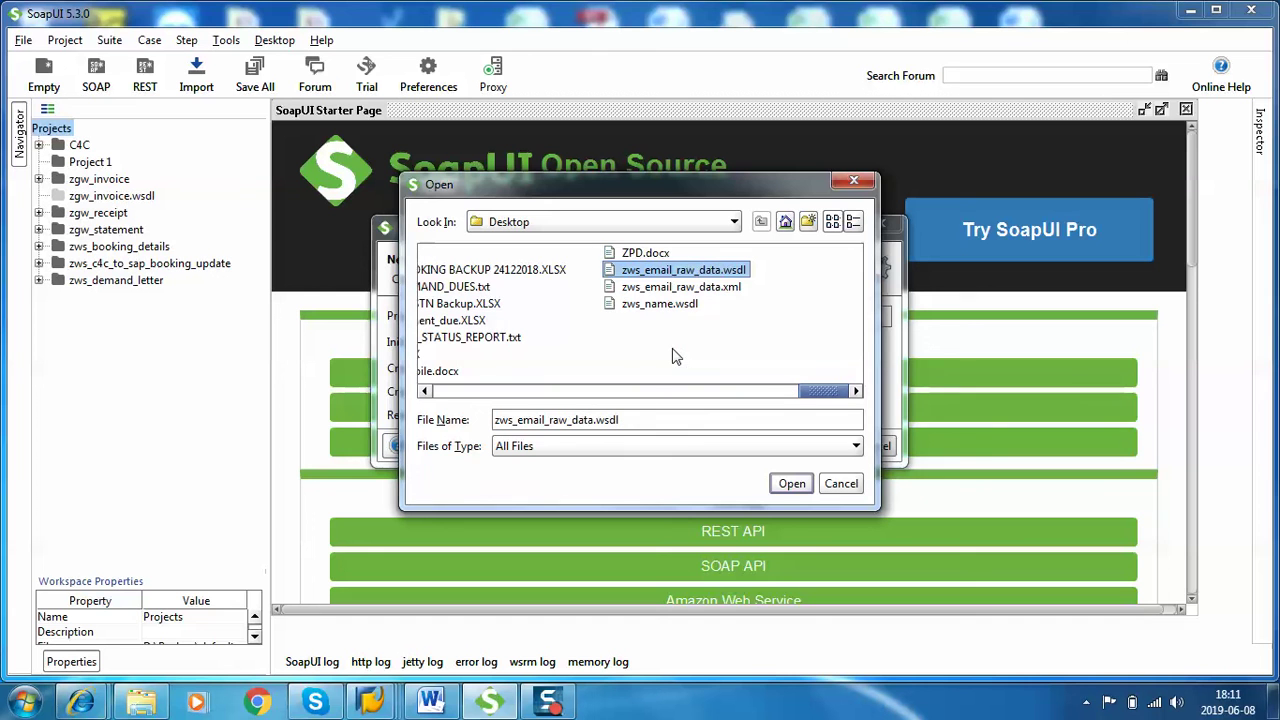
click(658, 305)
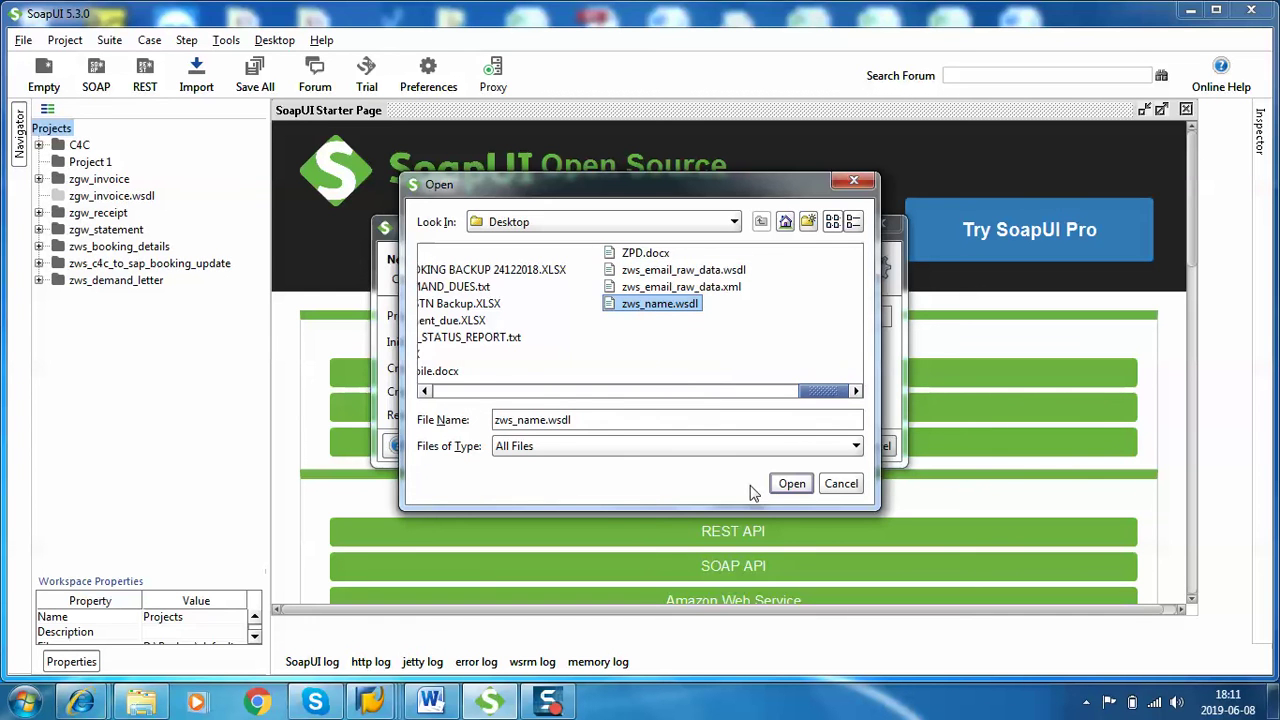
click(790, 486)
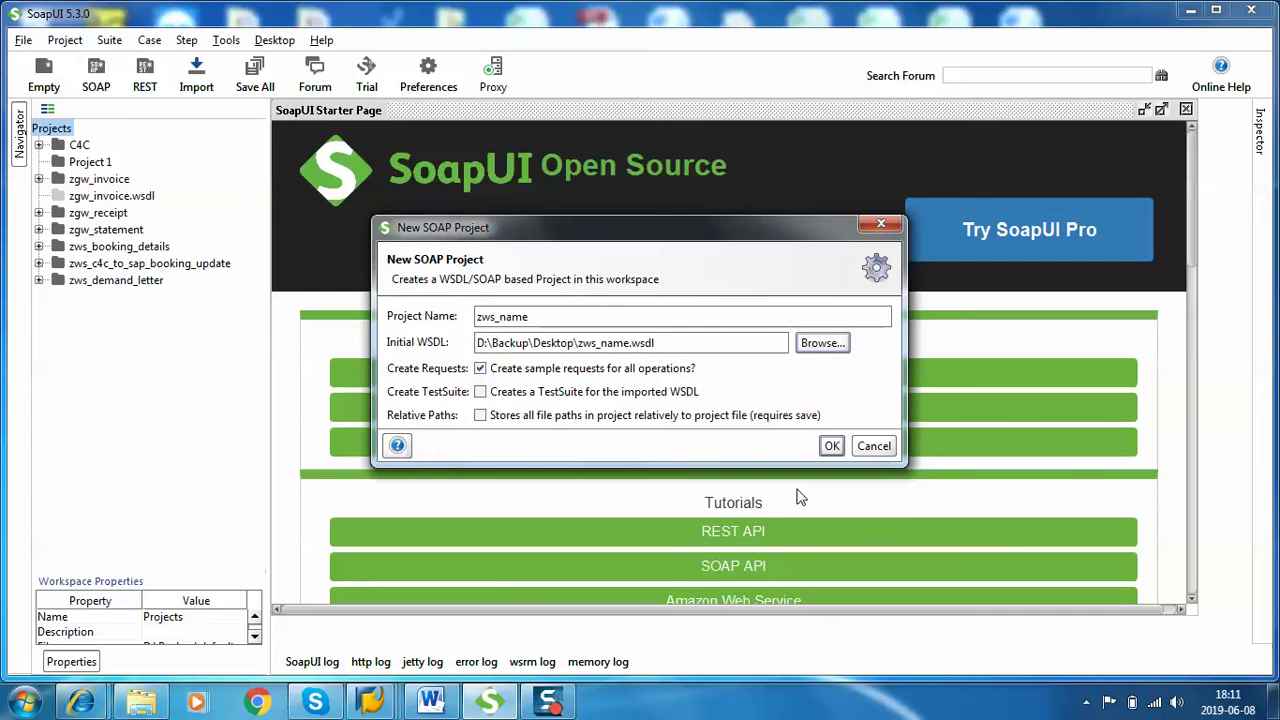
click(832, 446)
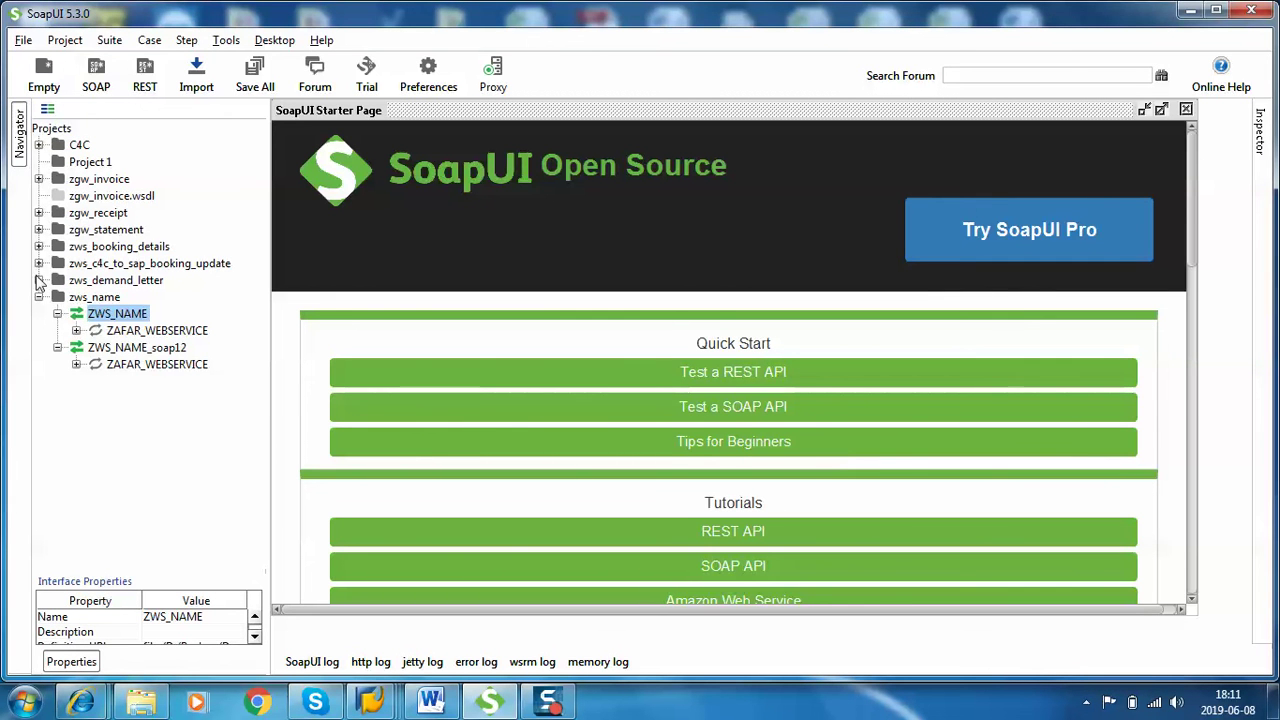
Step: Expand the ZWS_NAME_soap12 operation in the Navigator and open its sample Request 1
click(76, 366)
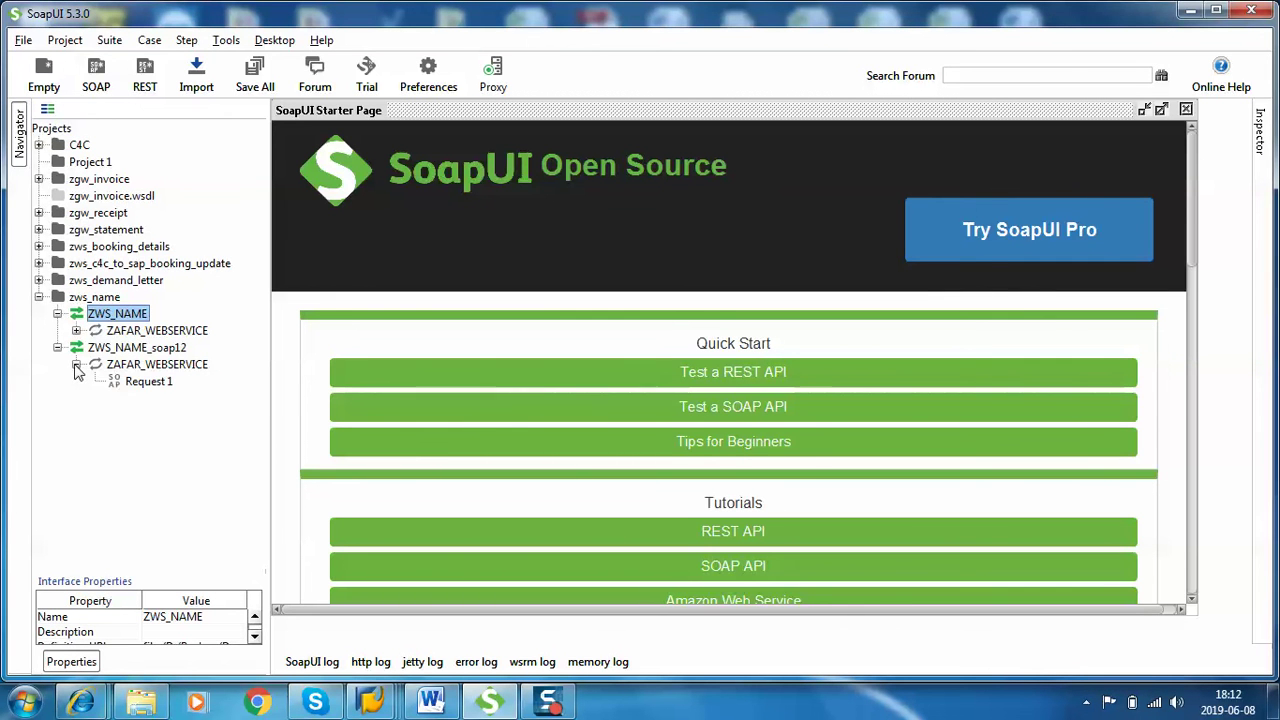
click(147, 385)
click(147, 387)
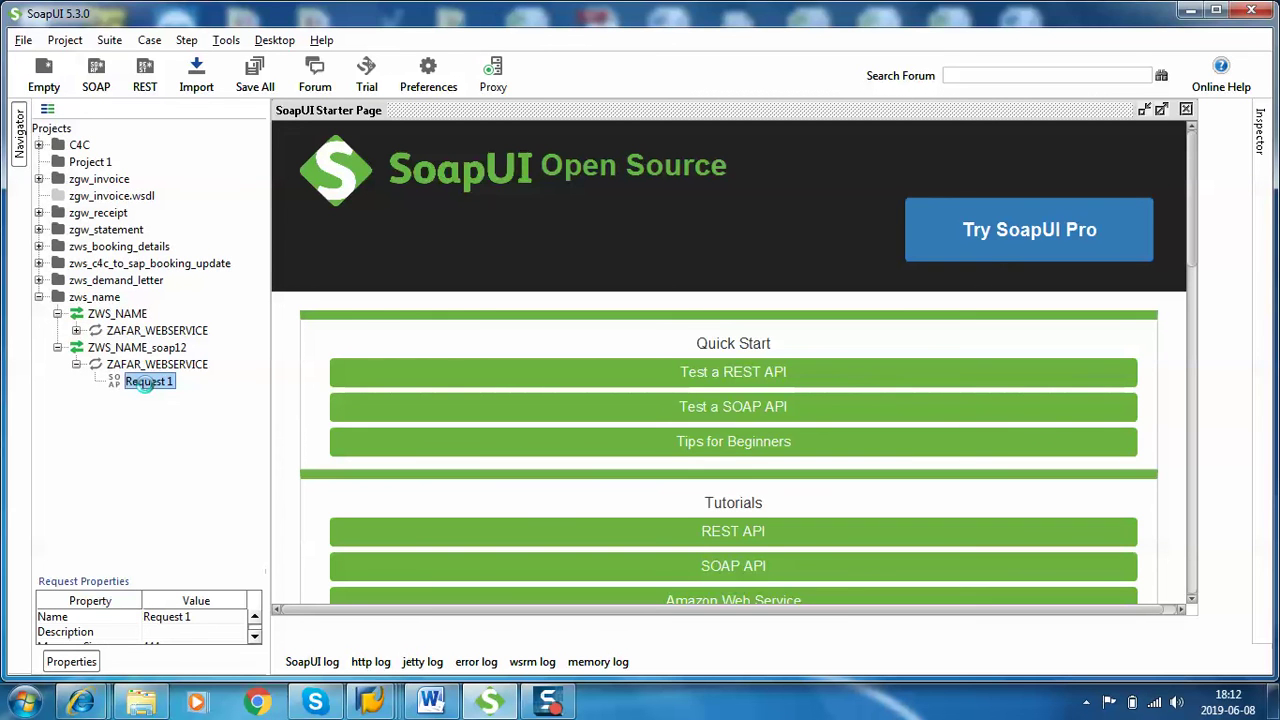